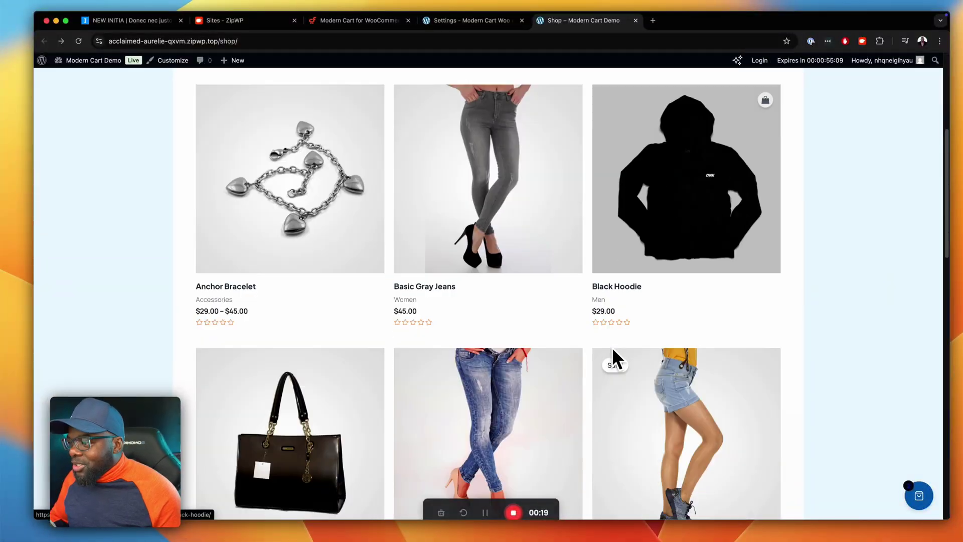
scroll(613, 349, "down", 8)
Step: Add another Aqua Blue Tshirt from the Blue Tshirt page, making three in the cart for $120.00
left_click(494, 302)
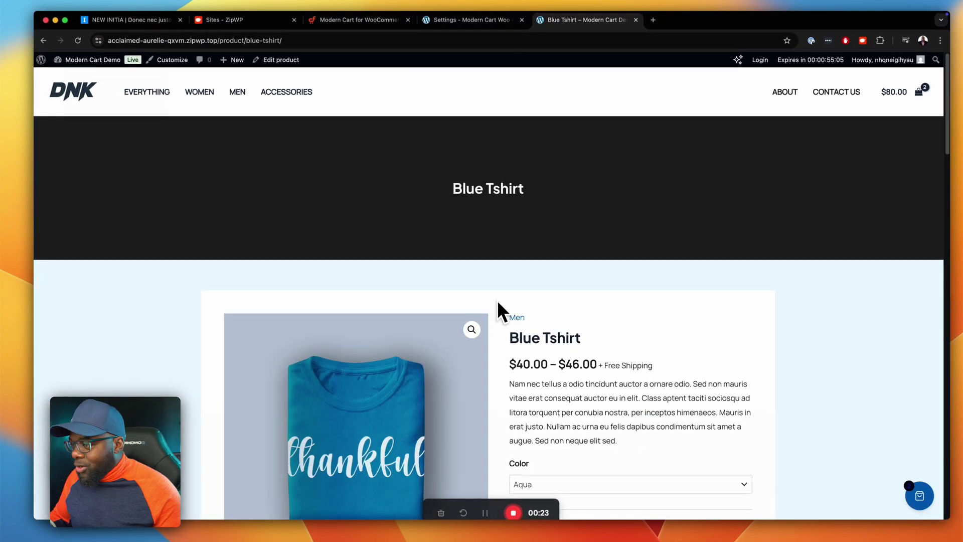
scroll(564, 309, "down", 5)
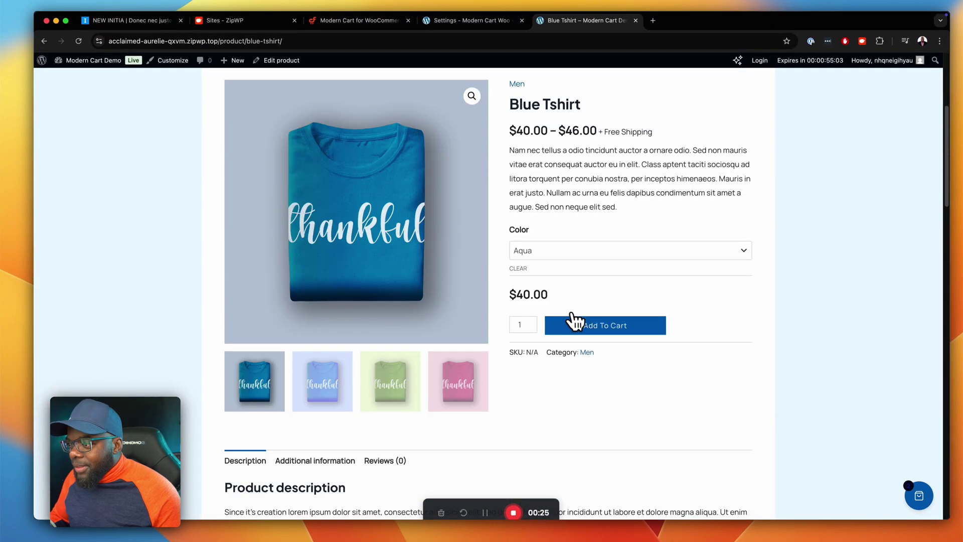
left_click(610, 326)
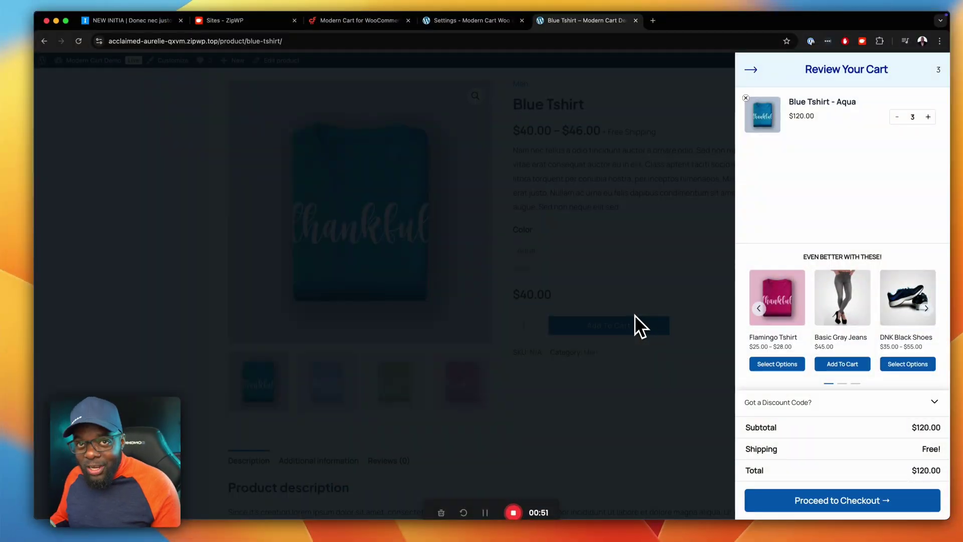
left_click(667, 224)
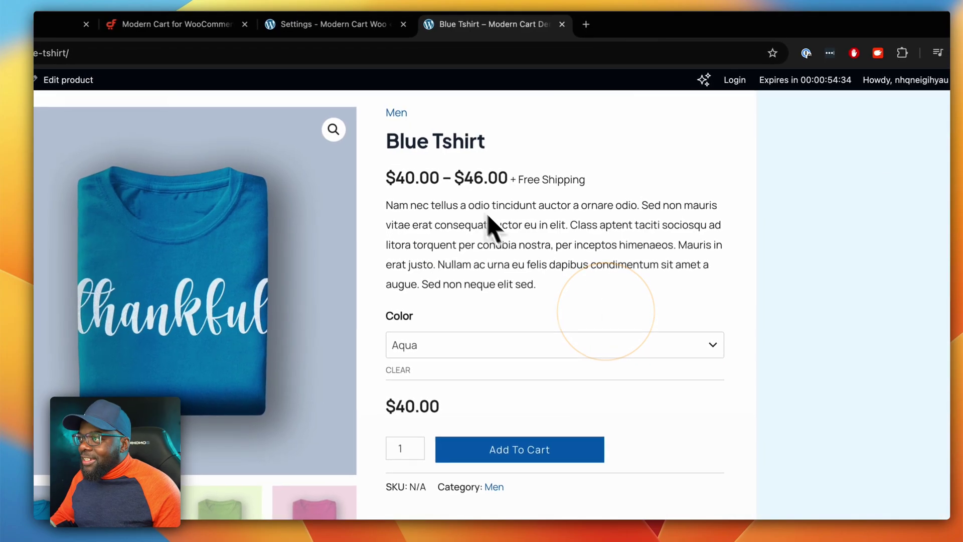
Step: Return to the Modern Cart settings and scroll through its General options
left_click(374, 24)
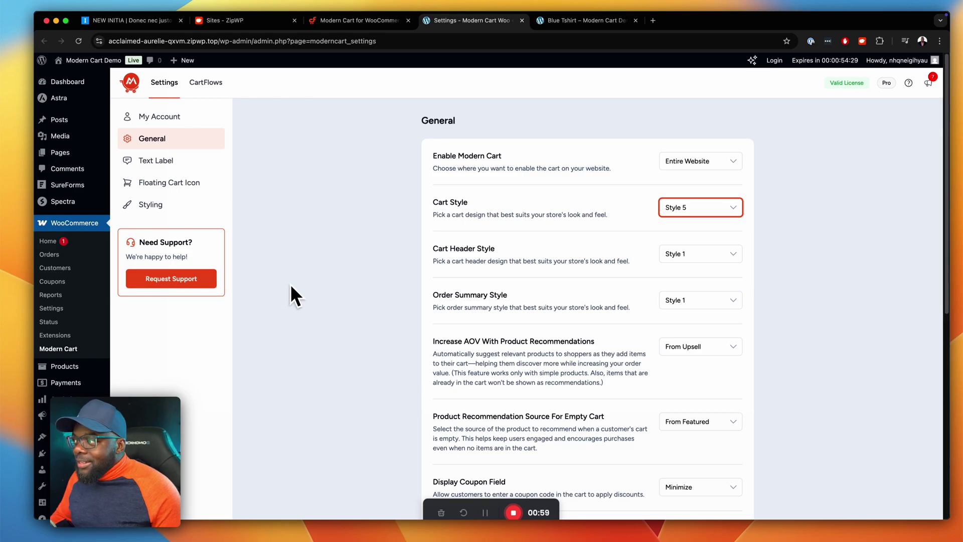
scroll(95, 346, "down", 2)
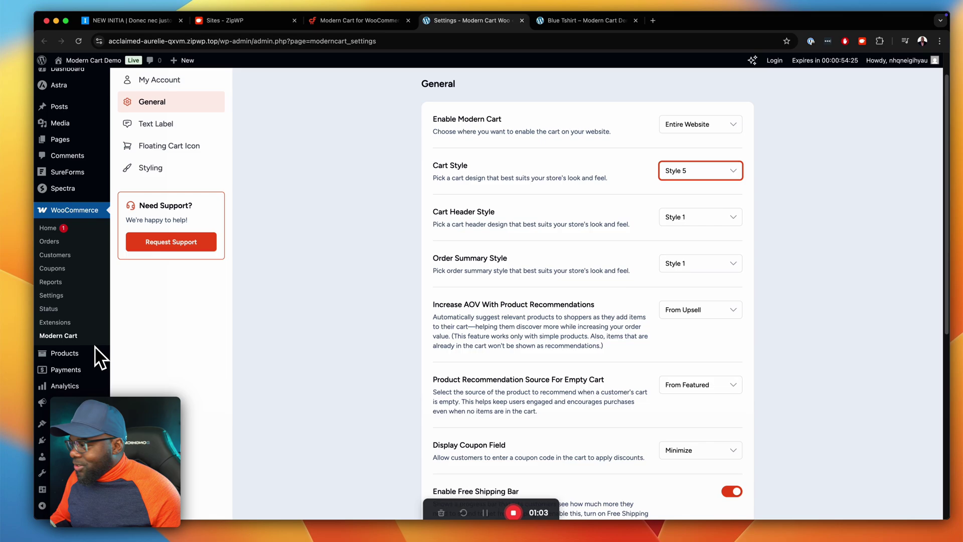
scroll(95, 346, "down", 2)
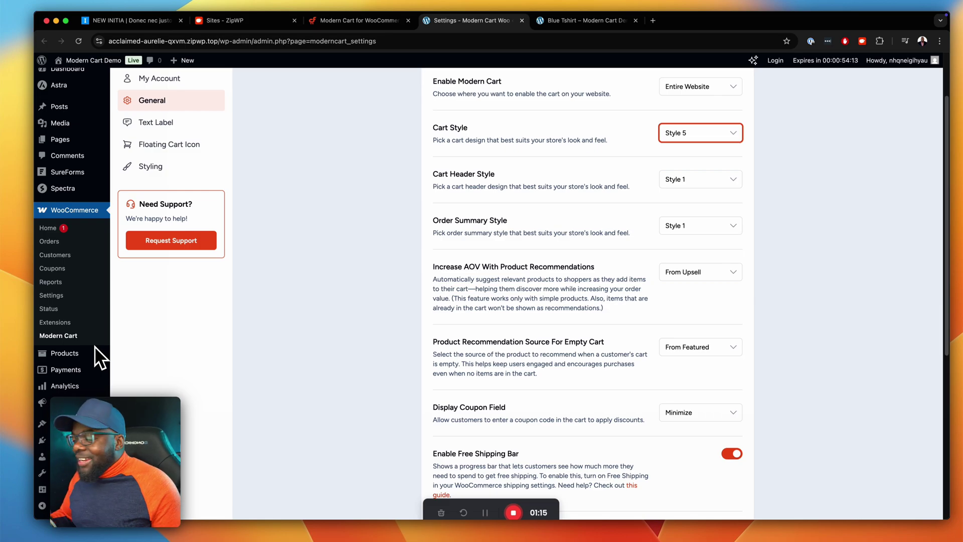
mouse_move(89, 348)
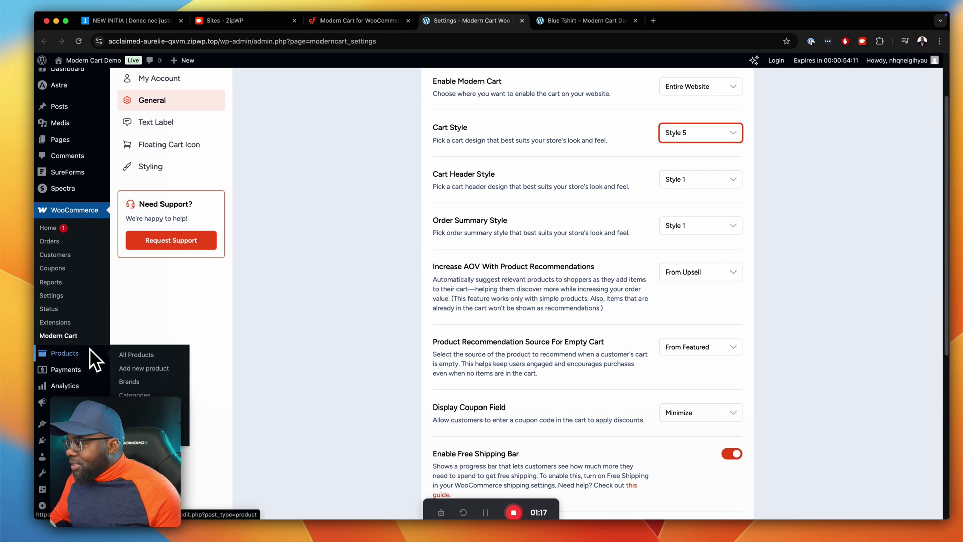
scroll(89, 348, "down", 3)
scroll(88, 332, "up", 1)
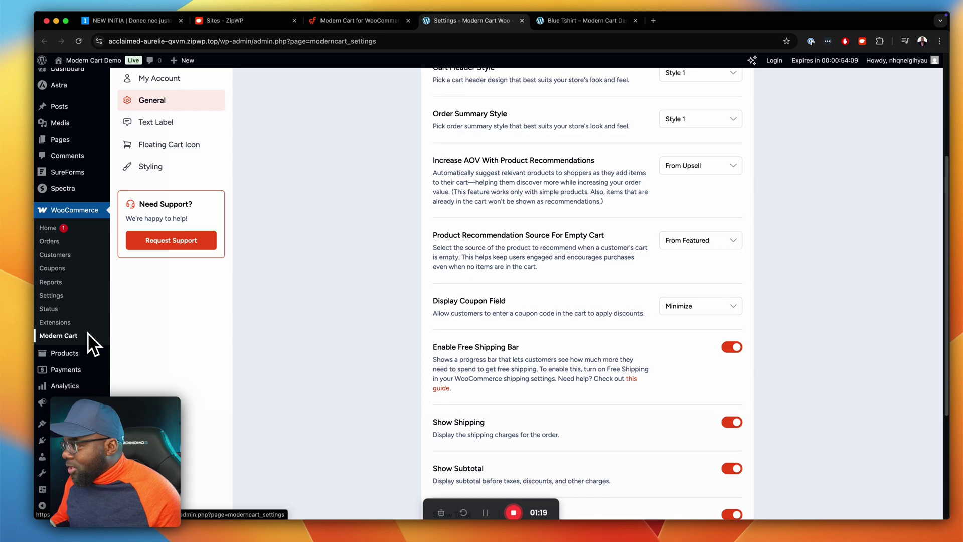
scroll(88, 332, "up", 5)
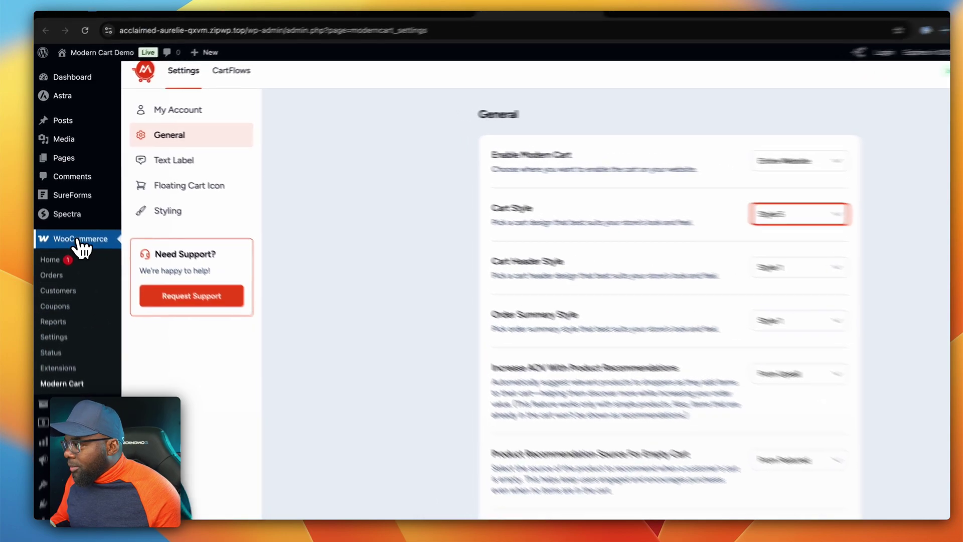
Step: Go through WooCommerce to Modern Cart's My Account section with the activated licence key
left_click(76, 225)
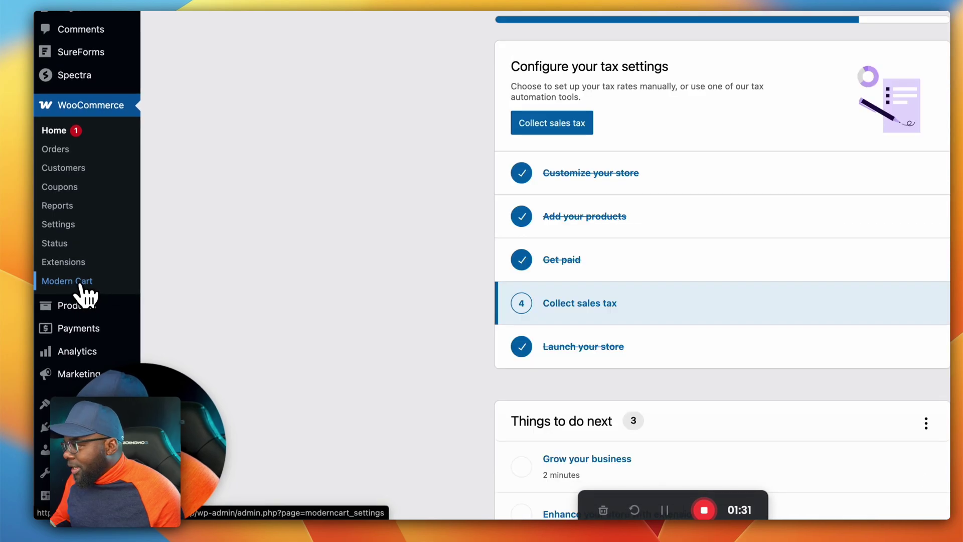
left_click(81, 287)
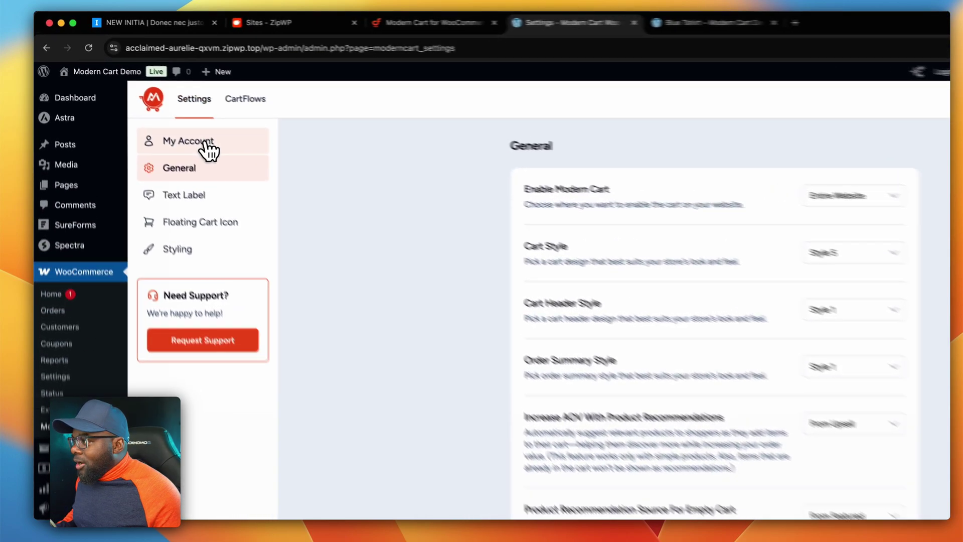
left_click(170, 121)
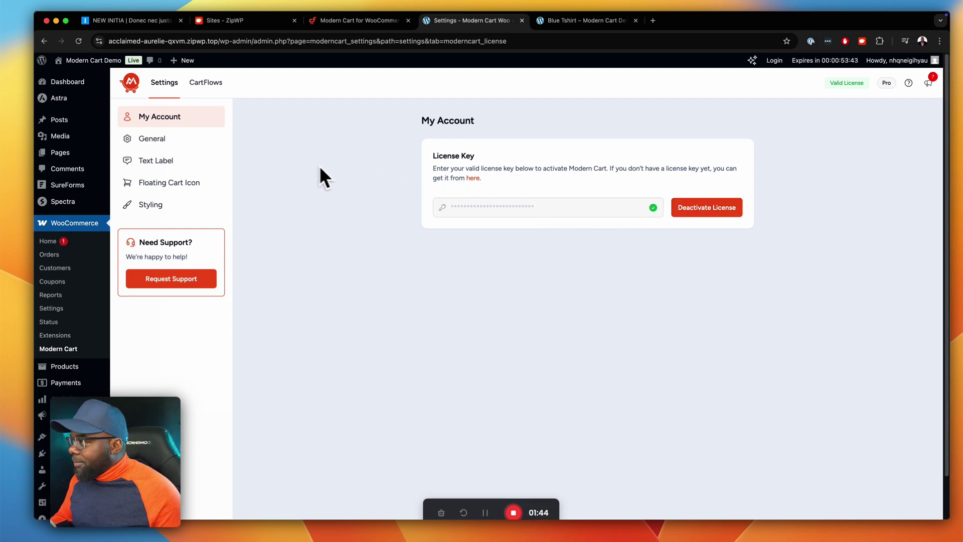
Step: In General settings, leave the cart enabled on the Entire Website
left_click(200, 141)
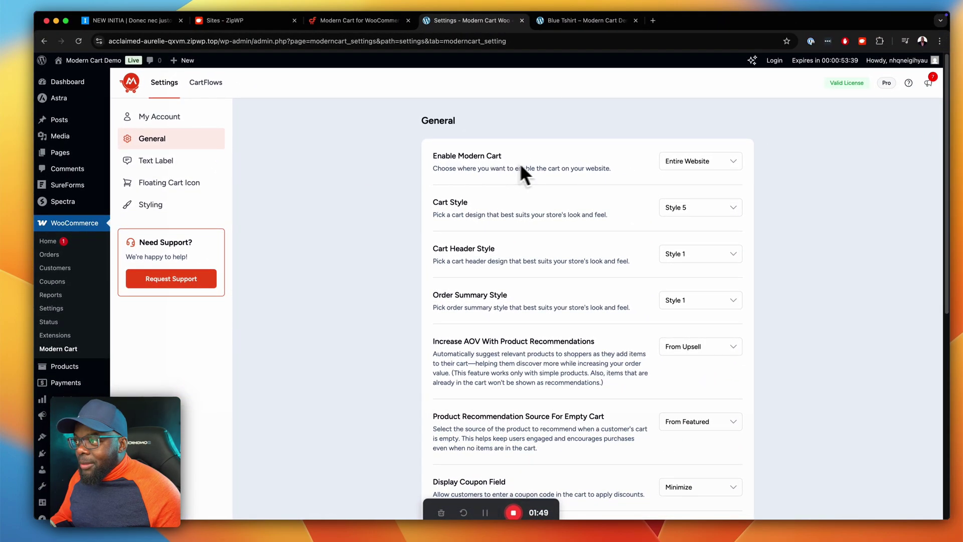
left_click(712, 167)
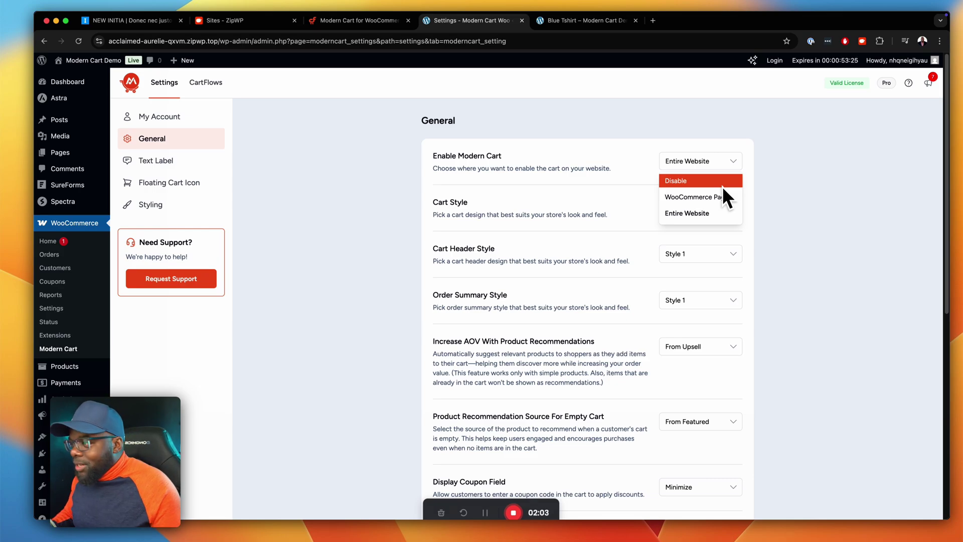
left_click(627, 204)
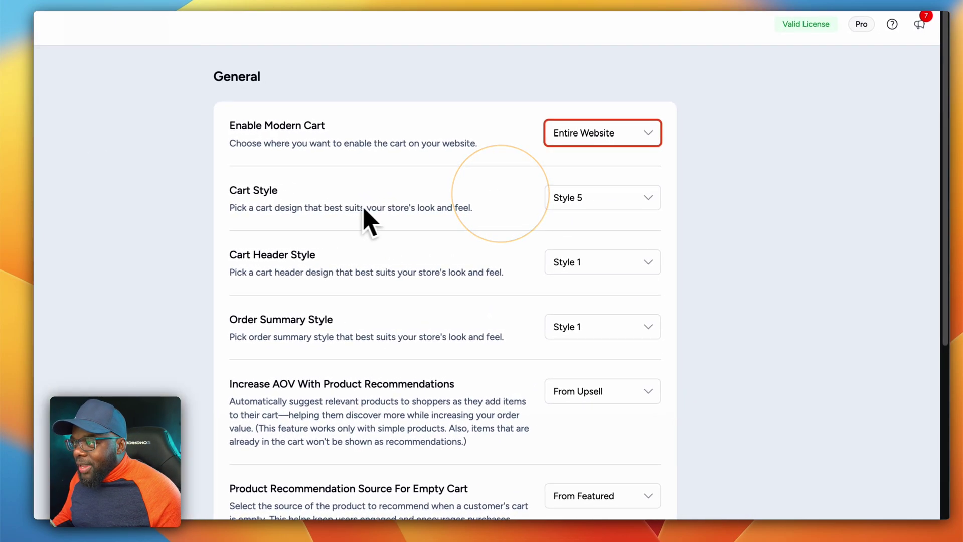
Step: Set Cart Style to Style 1 and Cart Header Style to Style 2, then view the Blue Tshirt page
left_click(651, 203)
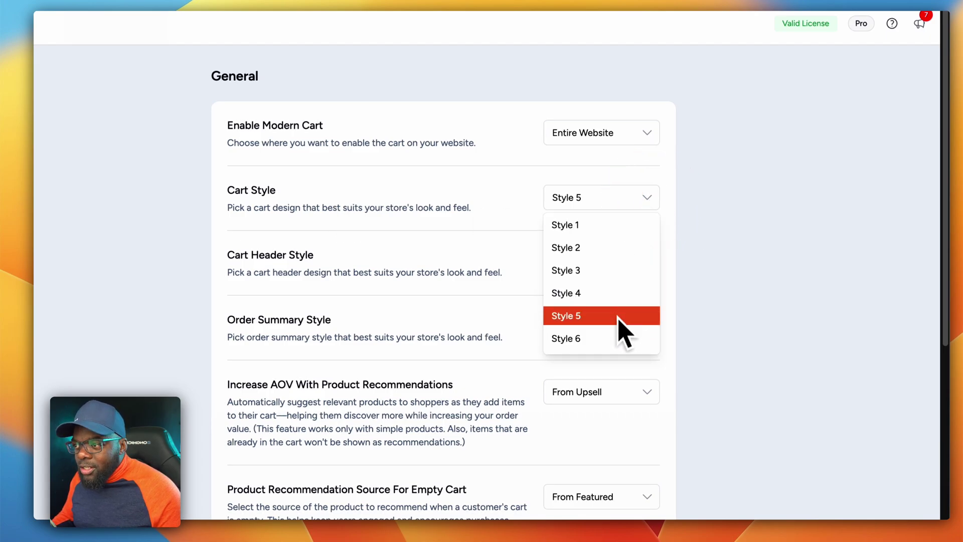
left_click(580, 231)
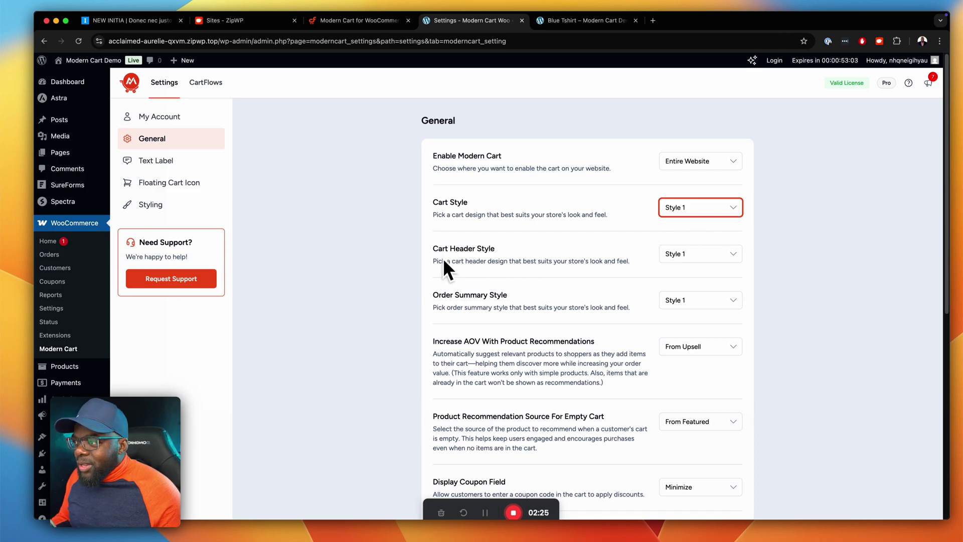
left_click(704, 255)
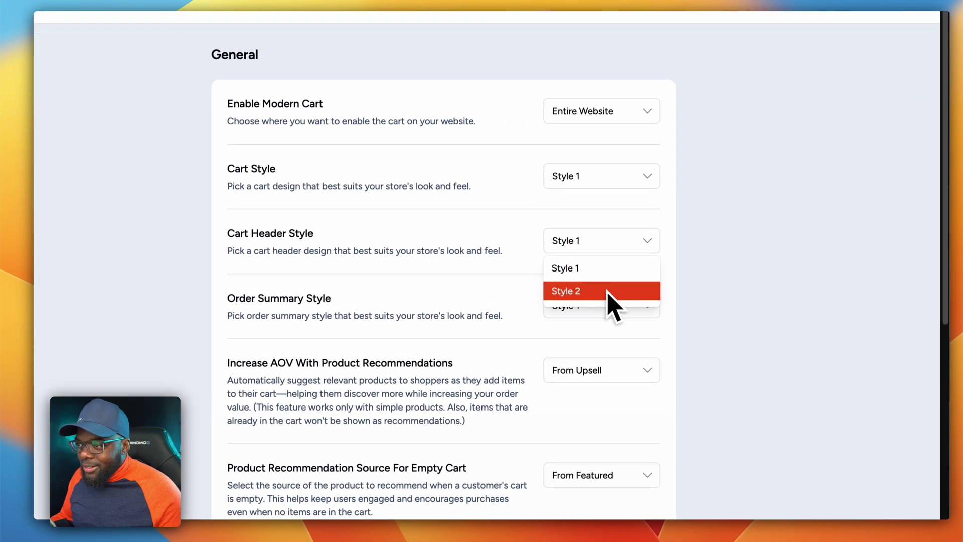
left_click(608, 294)
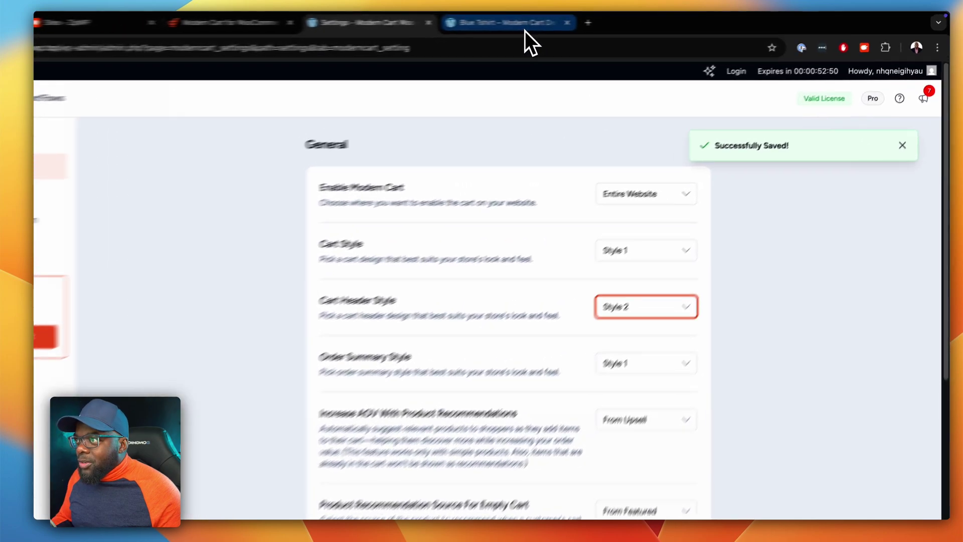
left_click(594, 20)
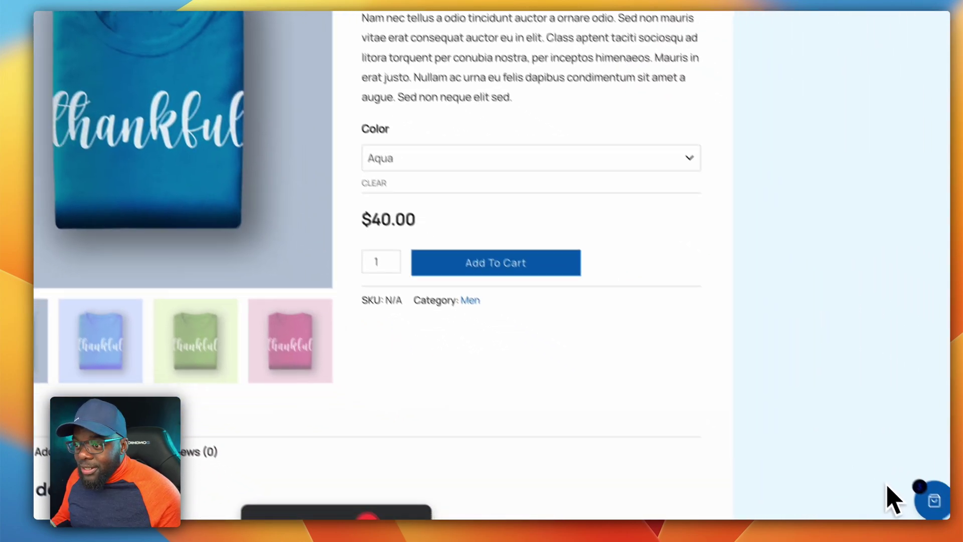
Step: Preview the Style 1 slide-out cart, then scroll through Modern Cart's General settings
left_click(933, 500)
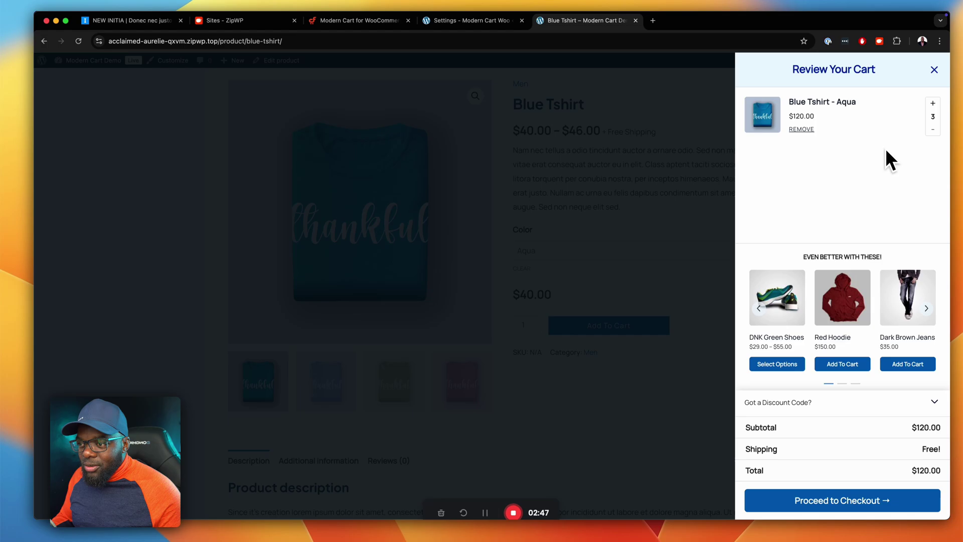
left_click(512, 21)
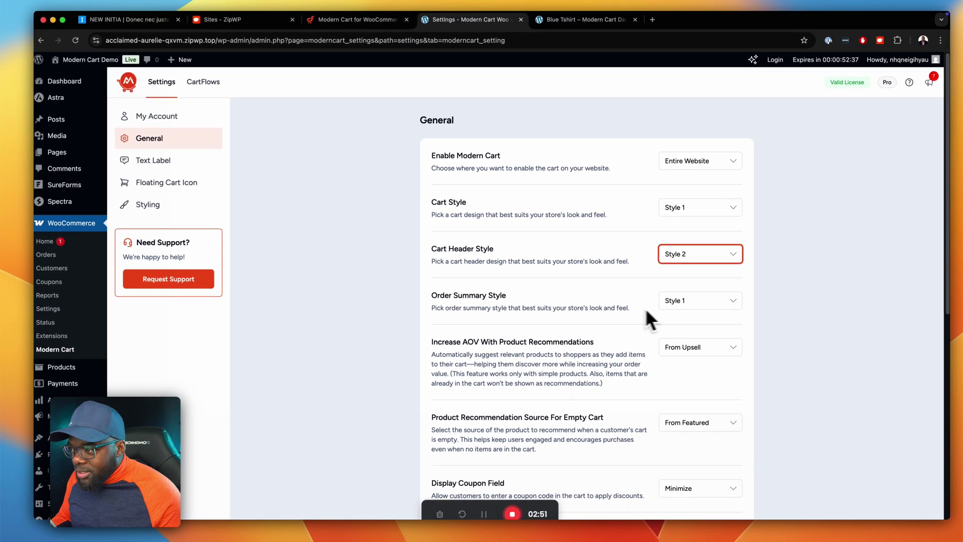
scroll(704, 308, "down", 2)
scroll(705, 311, "down", 1)
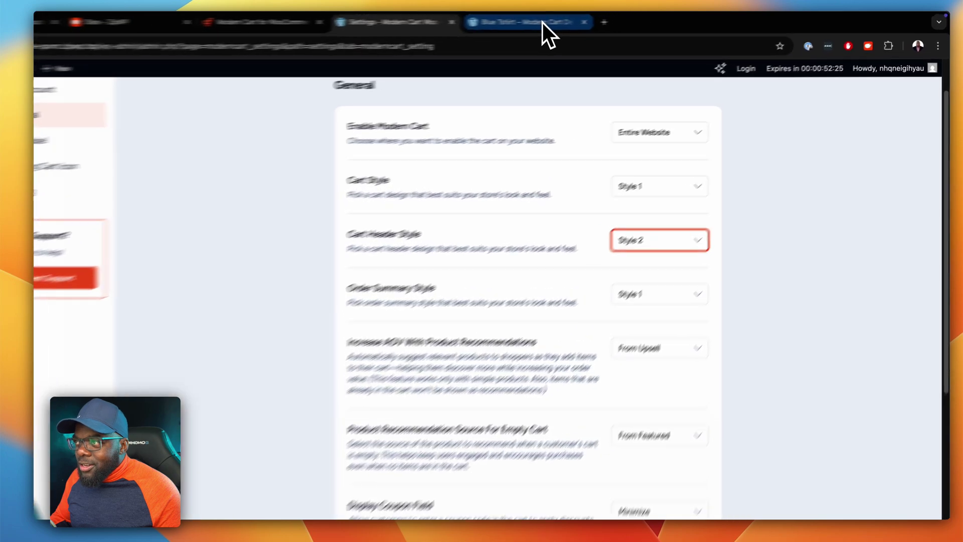
Step: In the slide-out cart, raise the Aqua Blue Tshirt quantity to 4
left_click(577, 20)
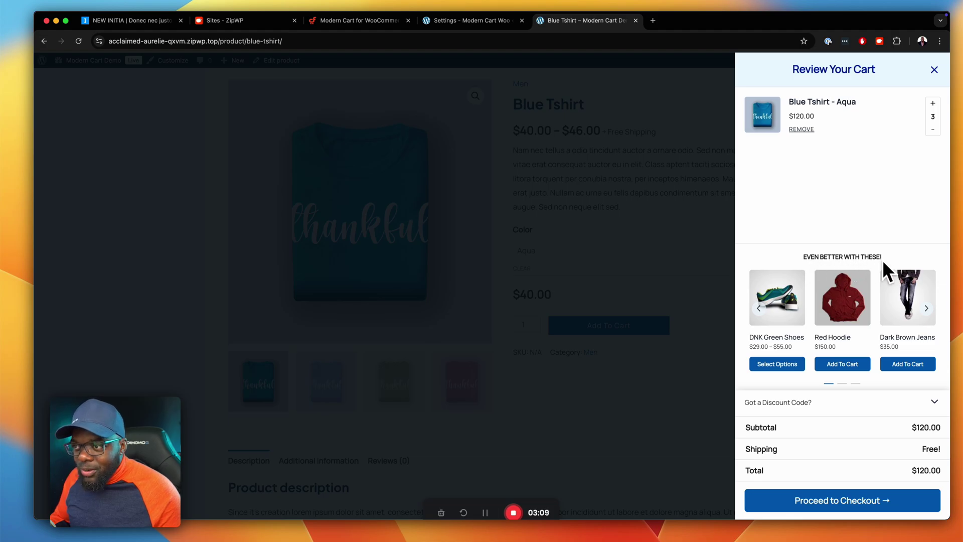
left_click(927, 308)
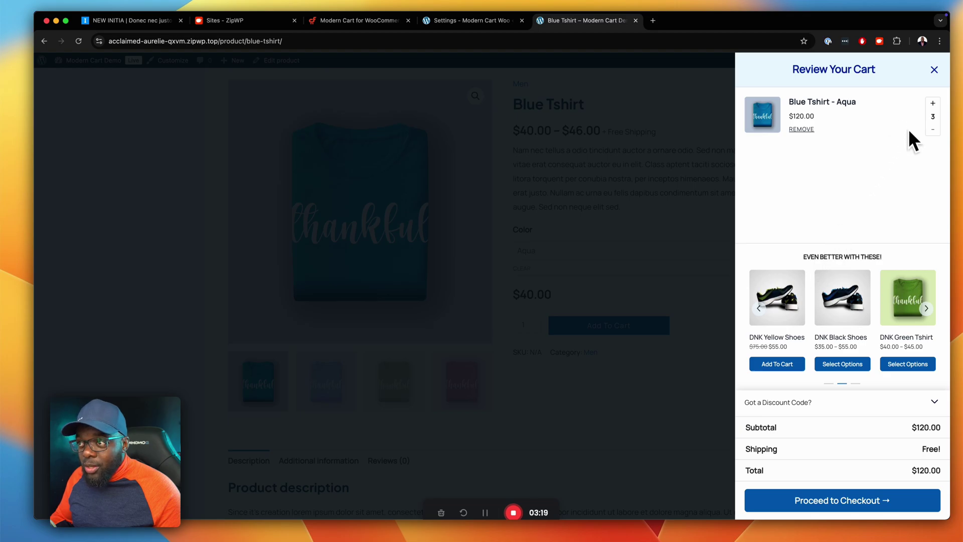
left_click(933, 103)
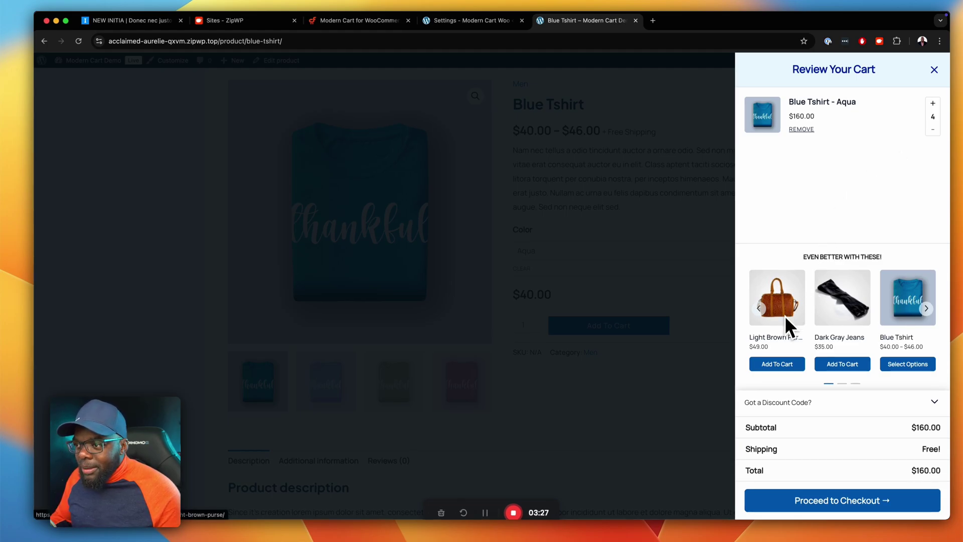
Step: Add a Light Brown Purse and two pairs of DNK Yellow Shoes, bringing the total to $319.00
left_click(776, 367)
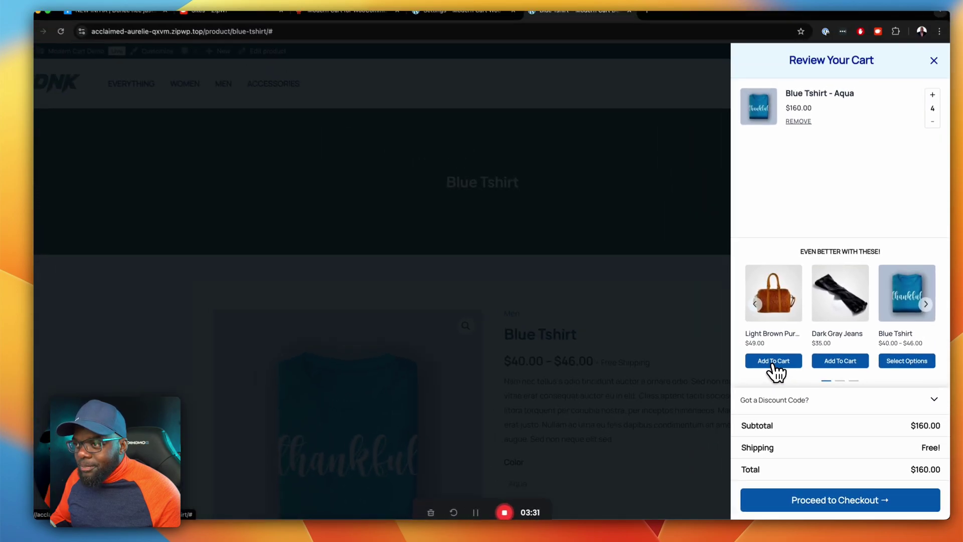
left_click(773, 361)
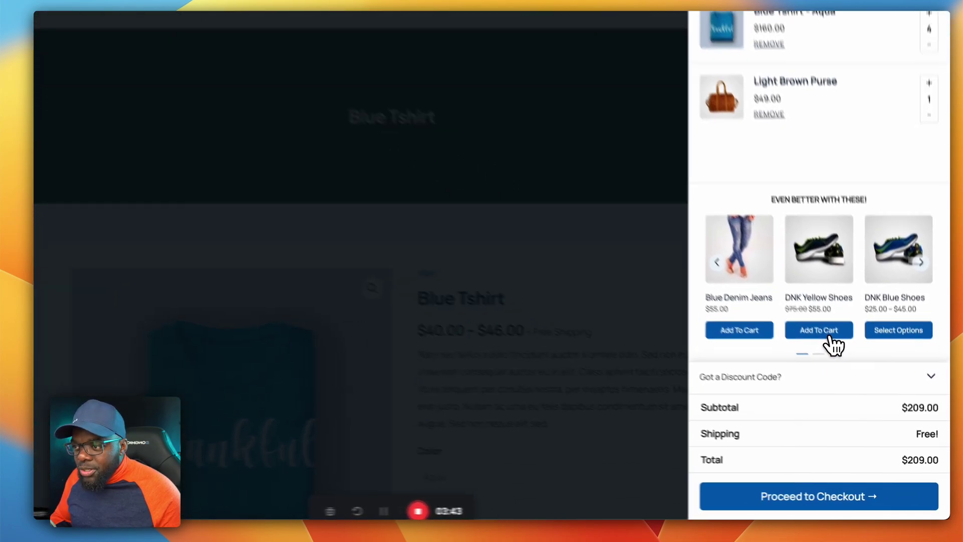
left_click(847, 367)
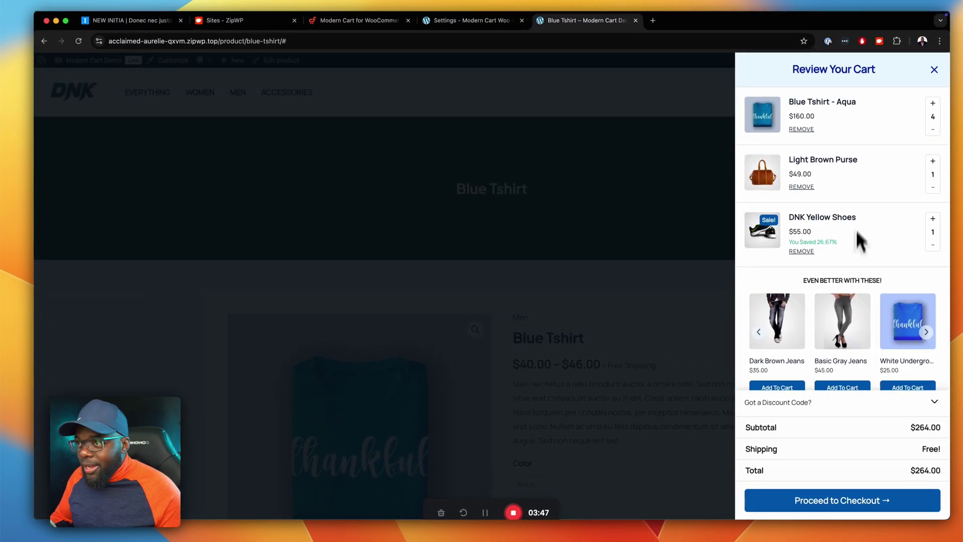
left_click(927, 331)
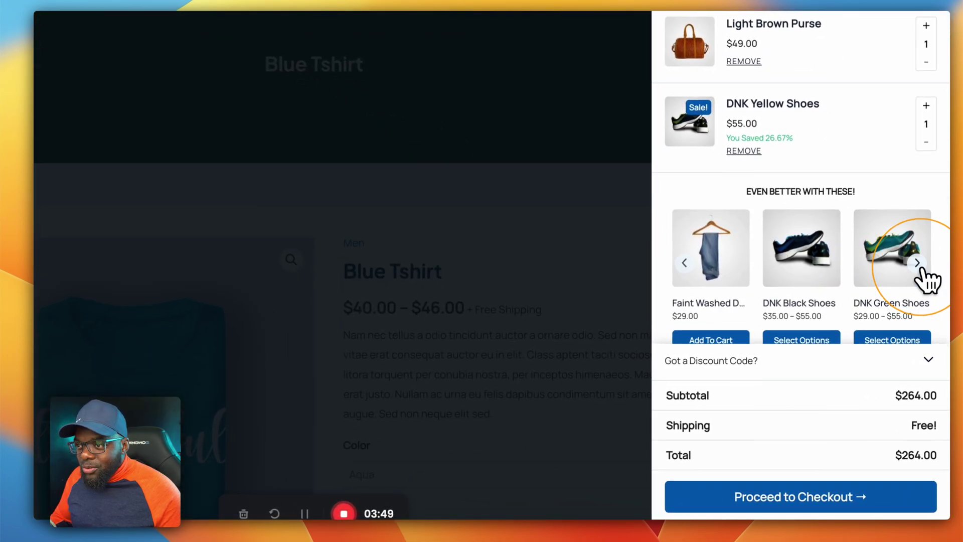
left_click(918, 262)
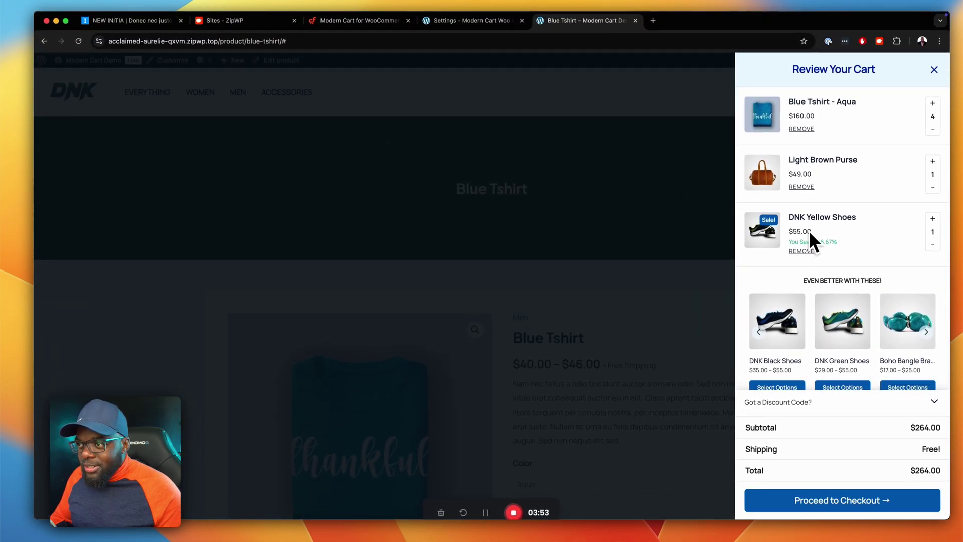
left_click(933, 218)
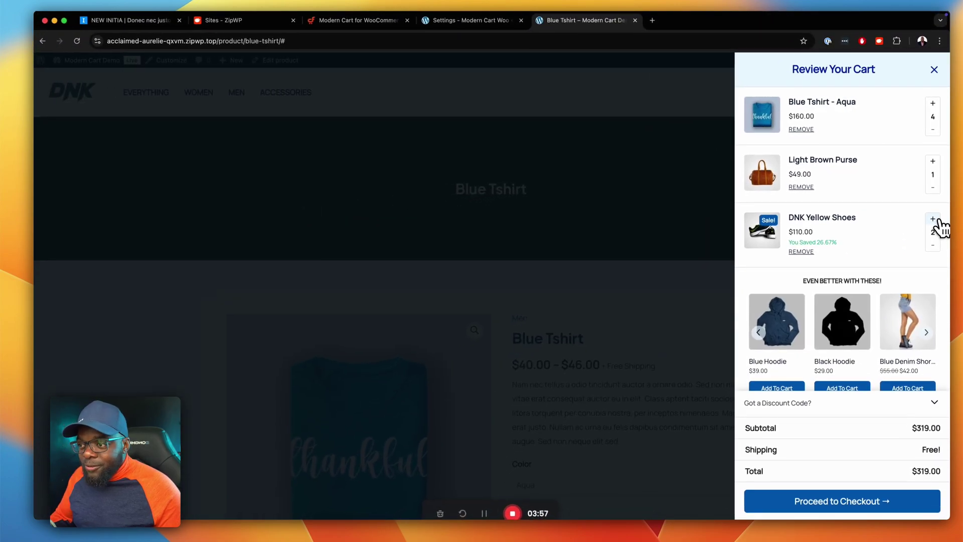
scroll(871, 287, "down", 1)
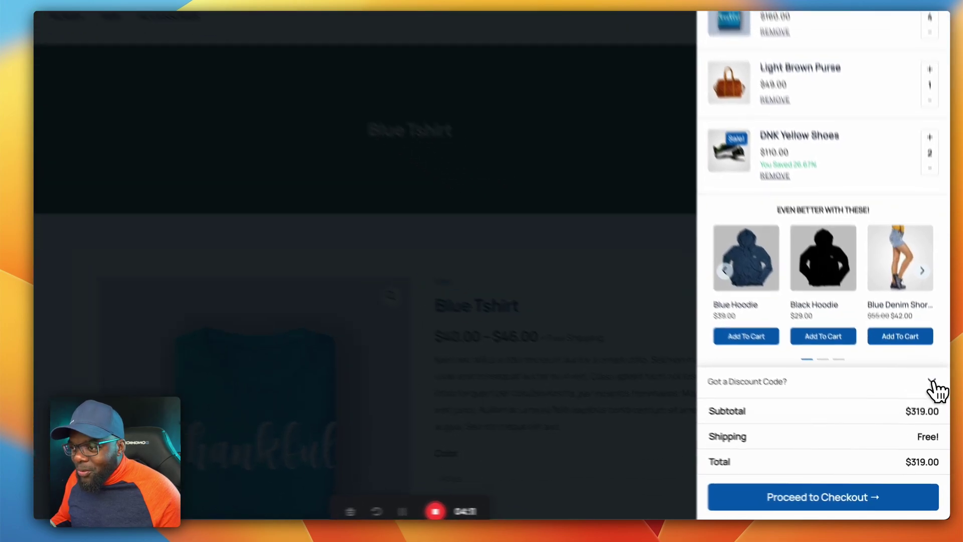
left_click(936, 405)
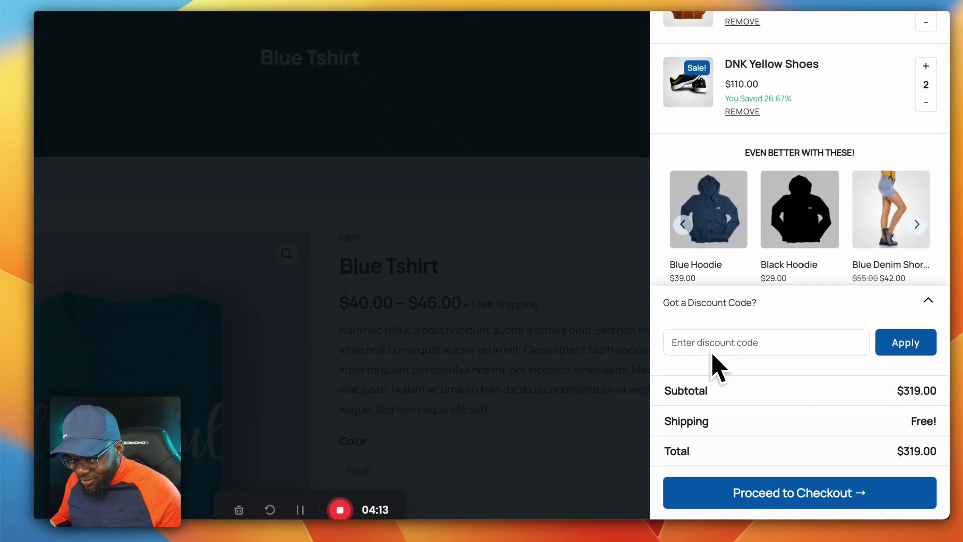
left_click(762, 346)
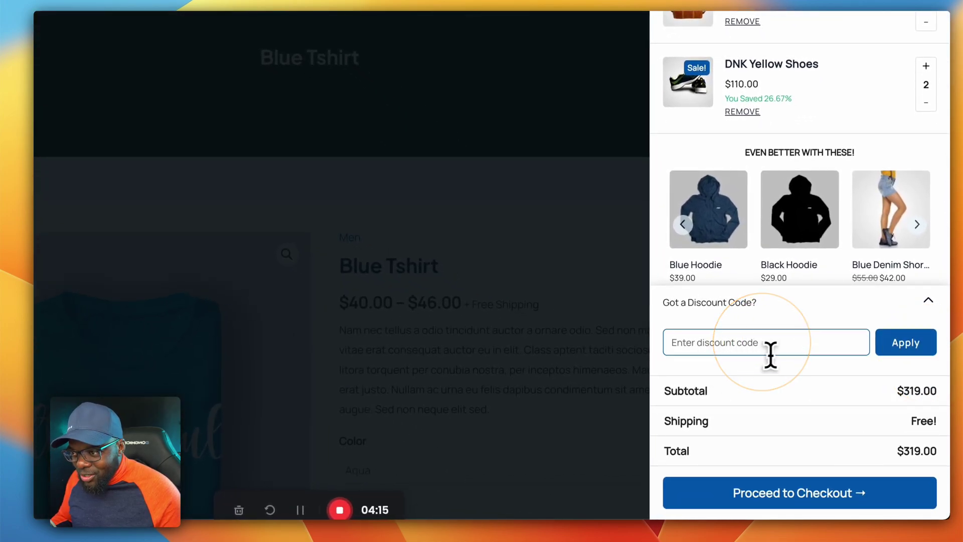
left_click(931, 310)
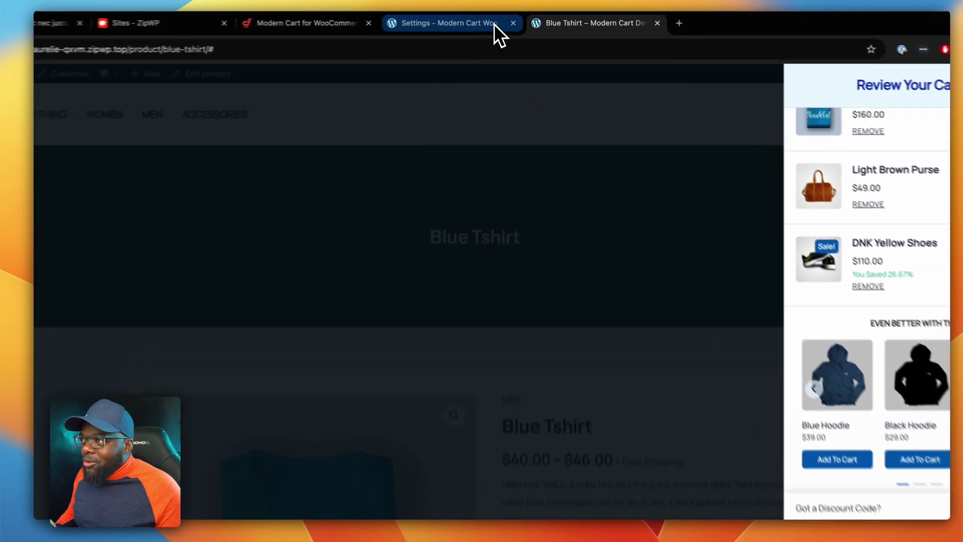
Step: In Modern Cart's General settings, keep Display Coupon Field set to Minimize
left_click(504, 21)
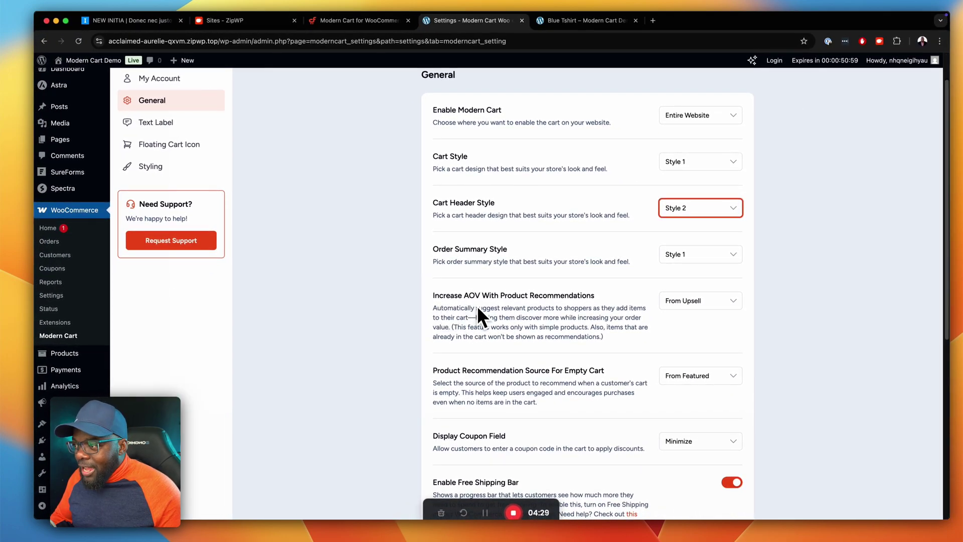
scroll(480, 303, "down", 2)
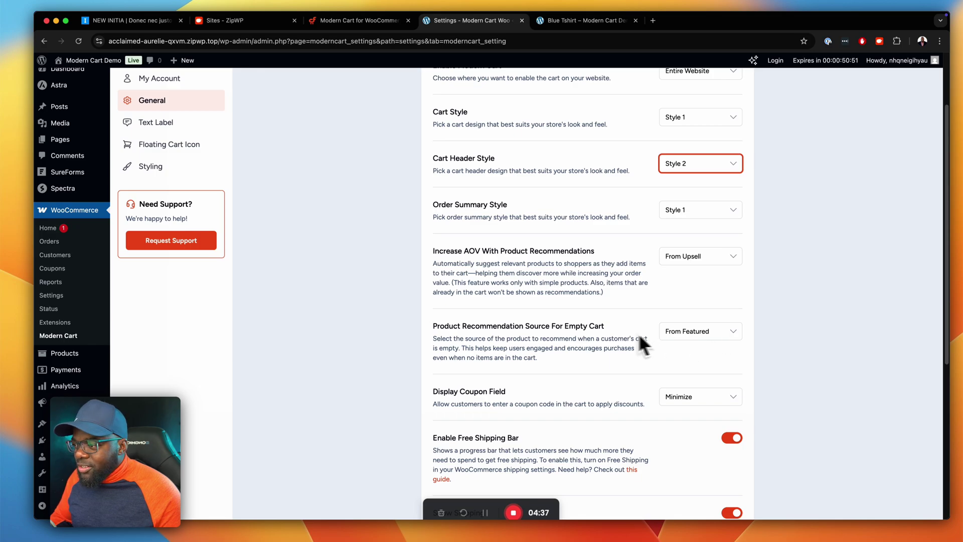
scroll(550, 337, "down", 2)
scroll(550, 337, "down", 1)
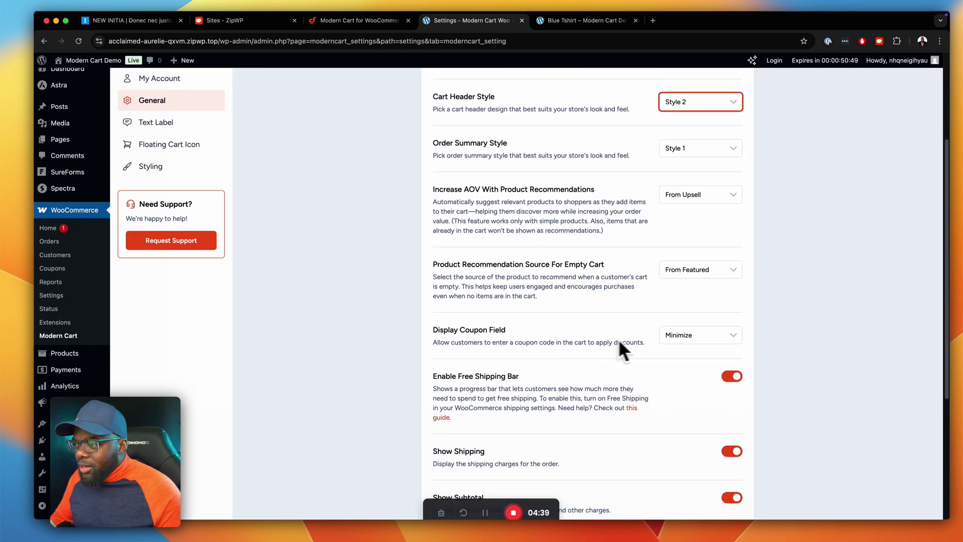
left_click(738, 340)
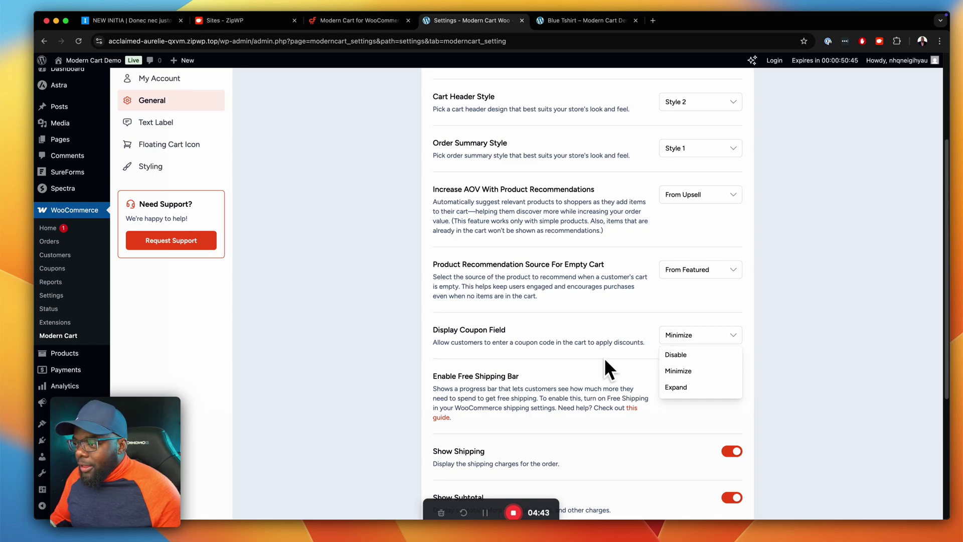
left_click(591, 365)
Step: Toggle Enable Free Shipping Bar off and back on, leaving it enabled
scroll(593, 362, "down", 3)
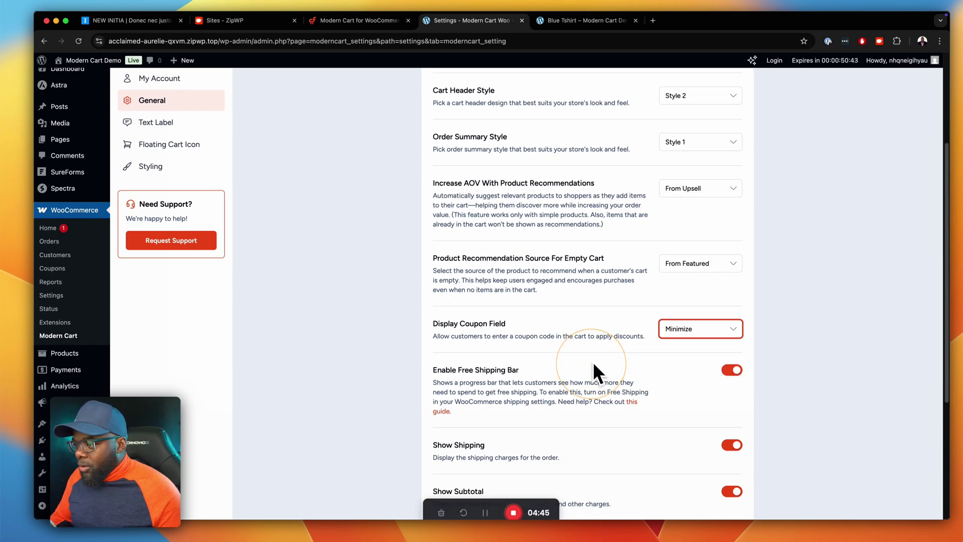
scroll(593, 359, "down", 10)
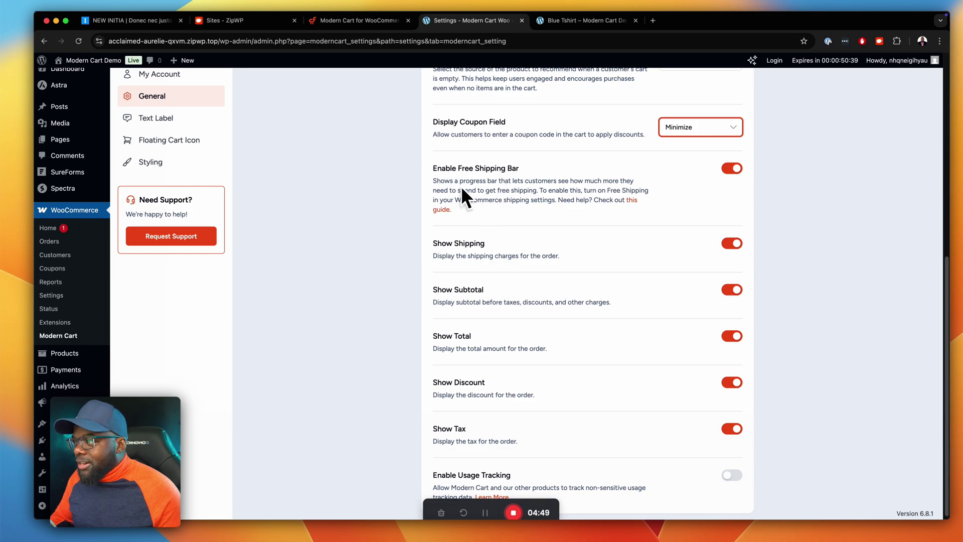
left_click(731, 169)
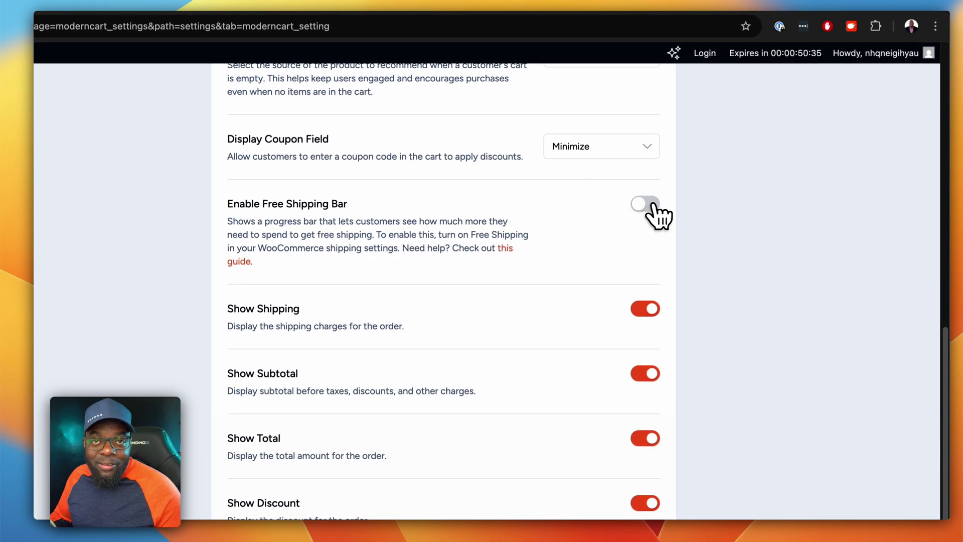
left_click(649, 205)
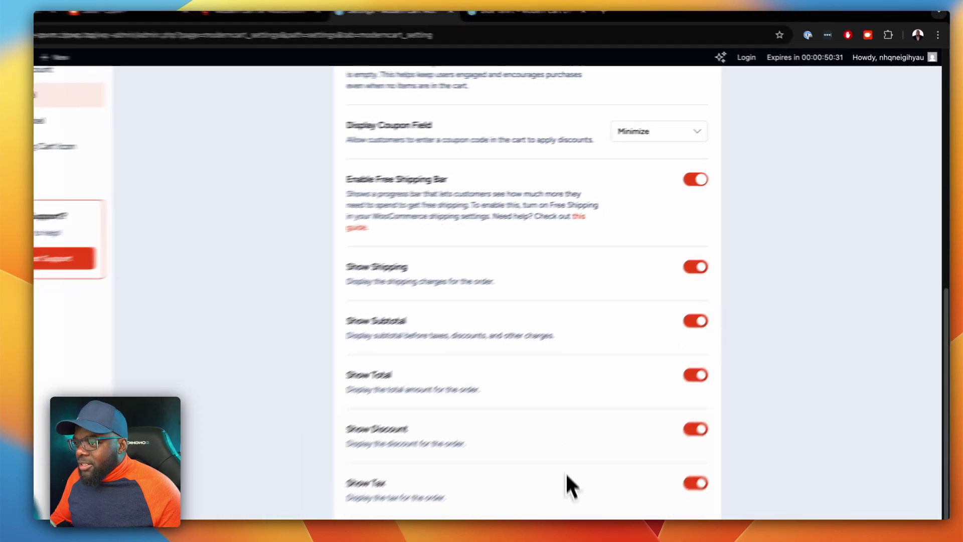
scroll(330, 318, "up", 1)
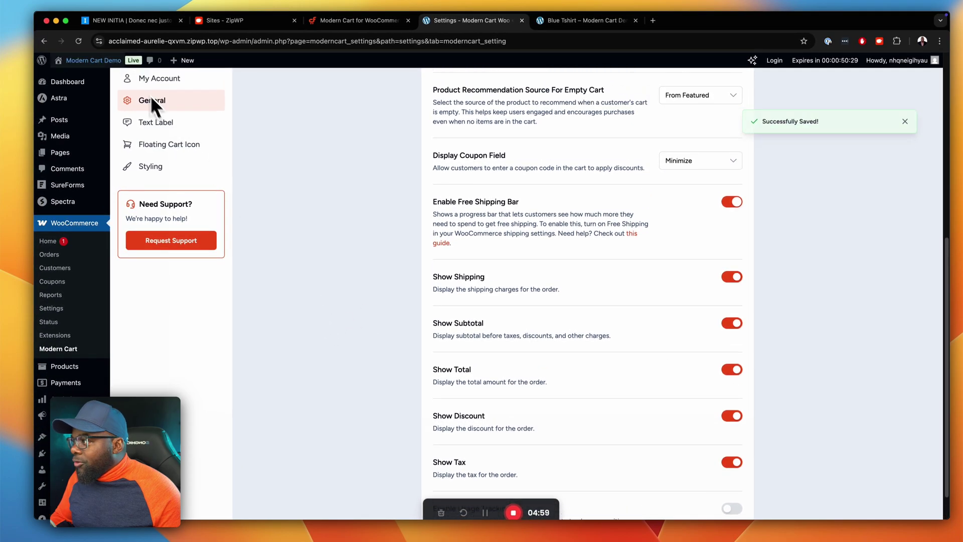
Step: In Text Label, change the Main Heading from 'Review Your Cart' to 'Review Your Basket'
left_click(153, 122)
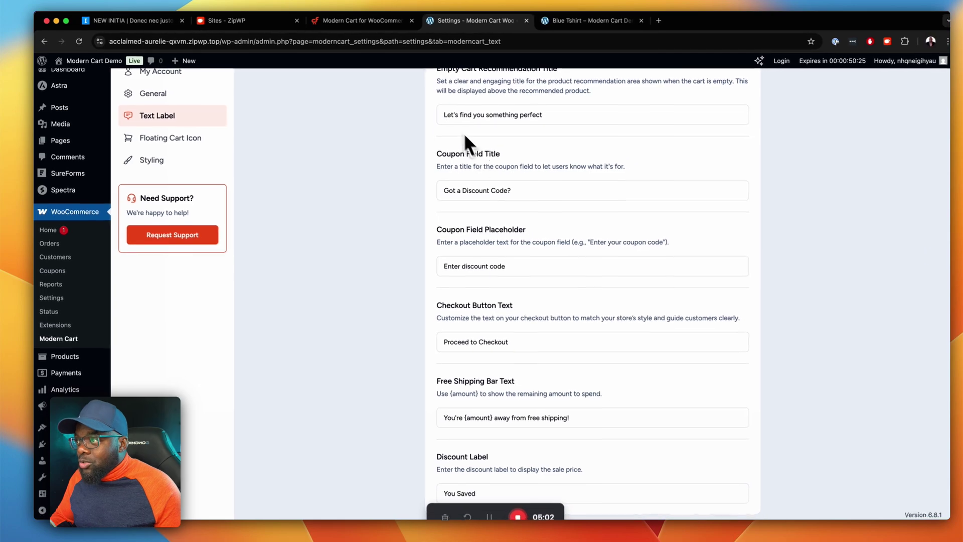
scroll(666, 271, "up", 8)
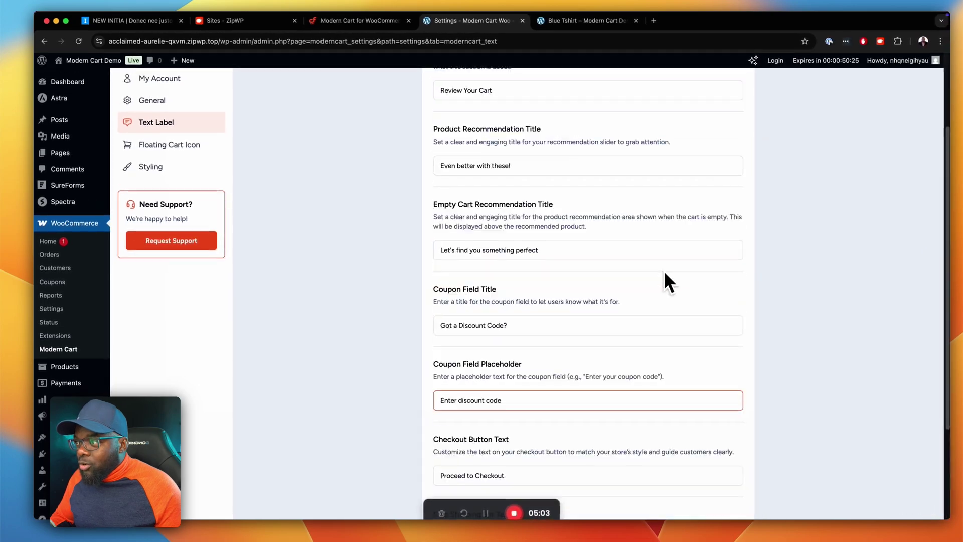
left_click(667, 274)
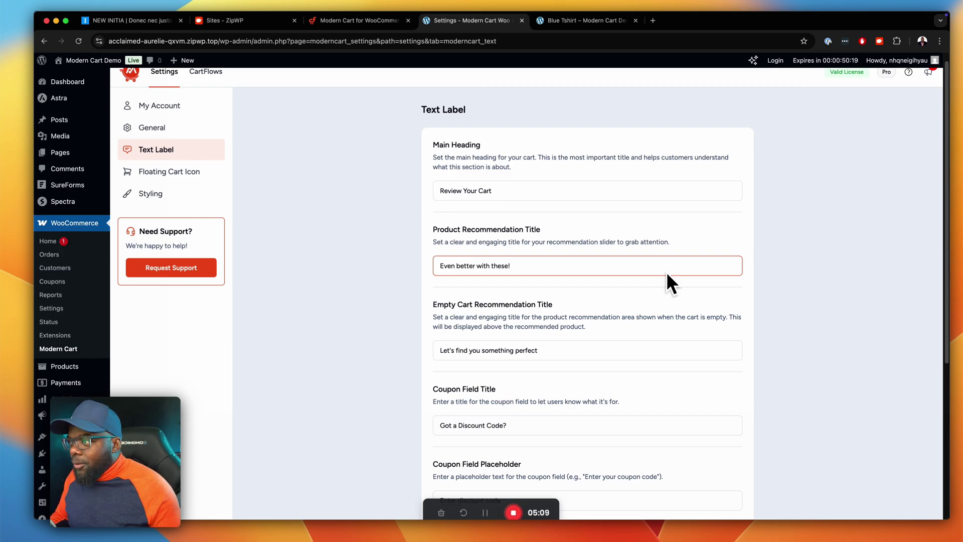
left_click(520, 198)
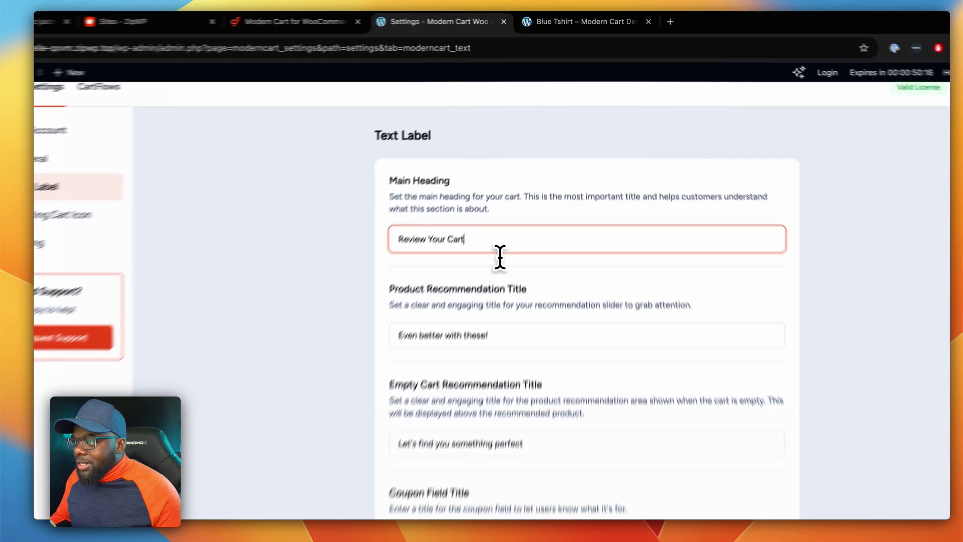
key("BackSpace")
key("BackSpace")
key("BackSpace")
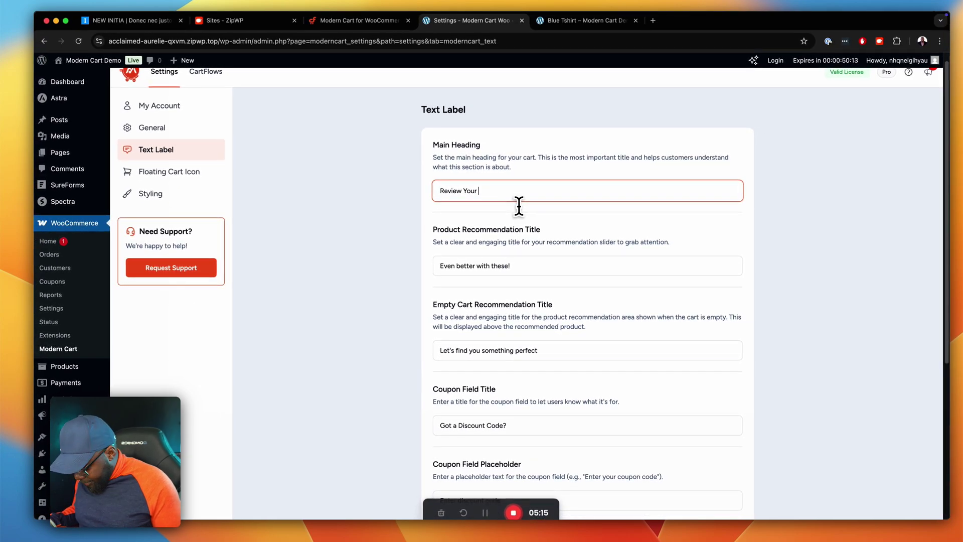
type("Basket")
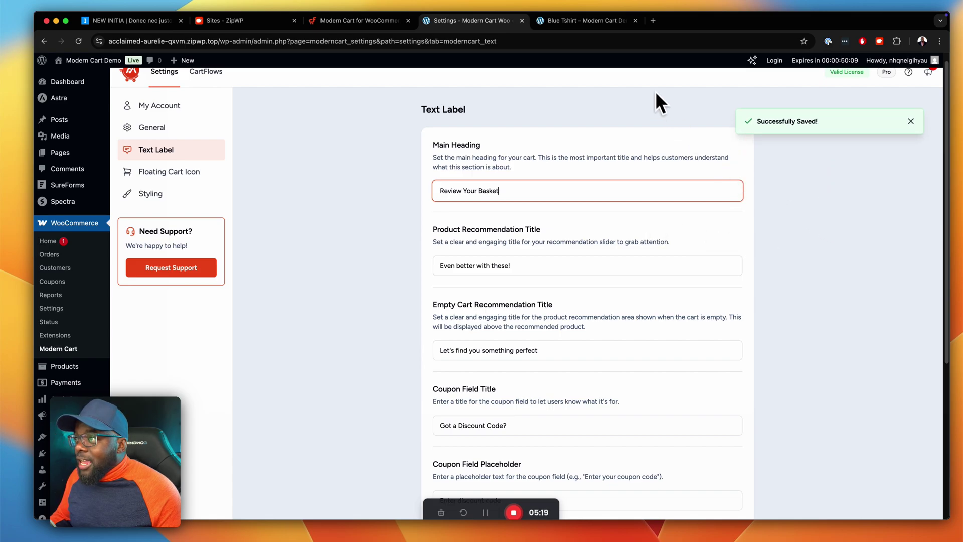
left_click(602, 25)
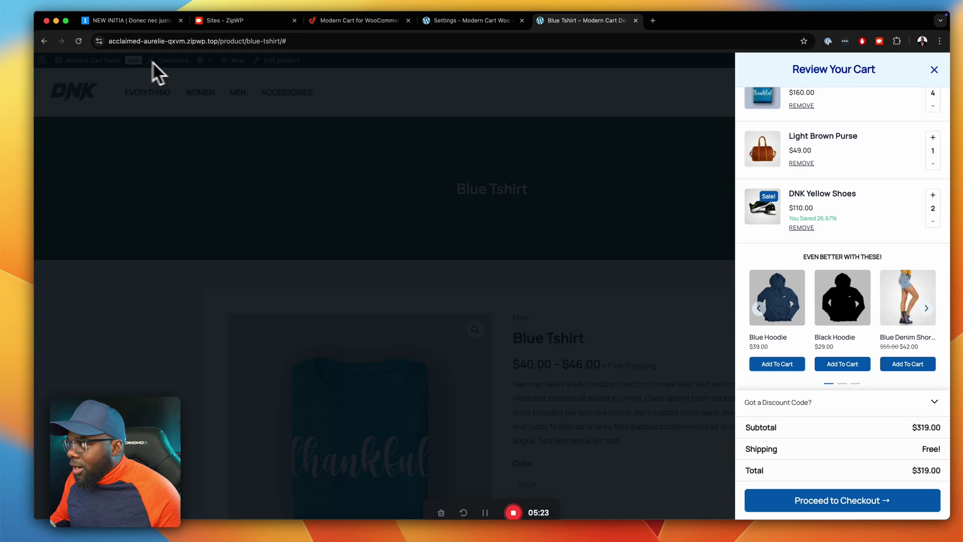
Step: Reload the Blue Tshirt page and confirm the cart heading reads 'Review Your Basket'
left_click(79, 41)
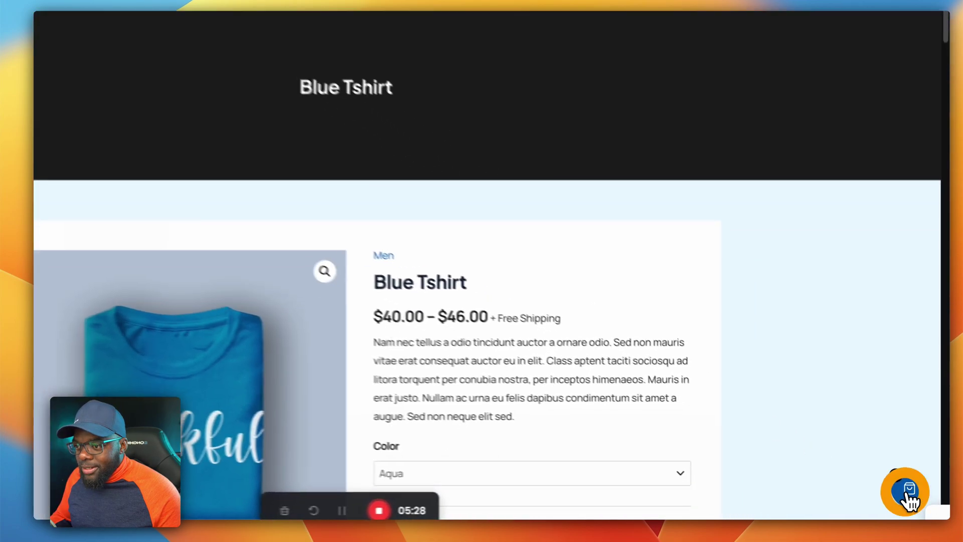
left_click(918, 496)
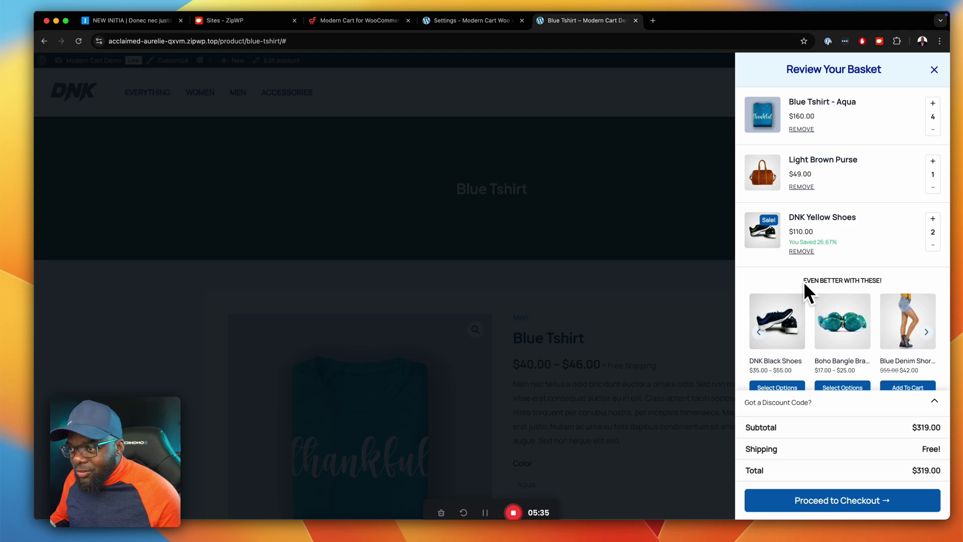
left_click(473, 23)
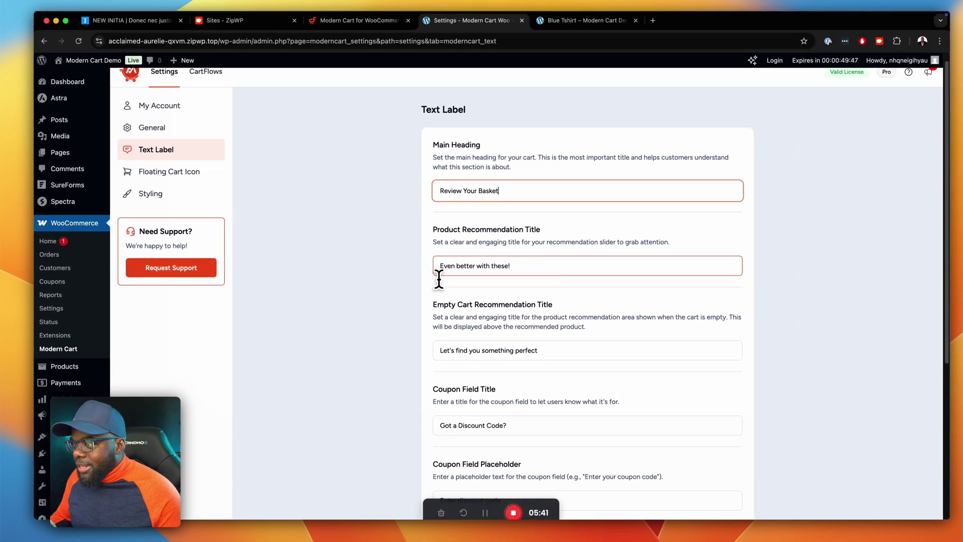
Step: Replace the Product Recommendation Title with 'Mak Recommendations'
left_click_drag(439, 277, 511, 278)
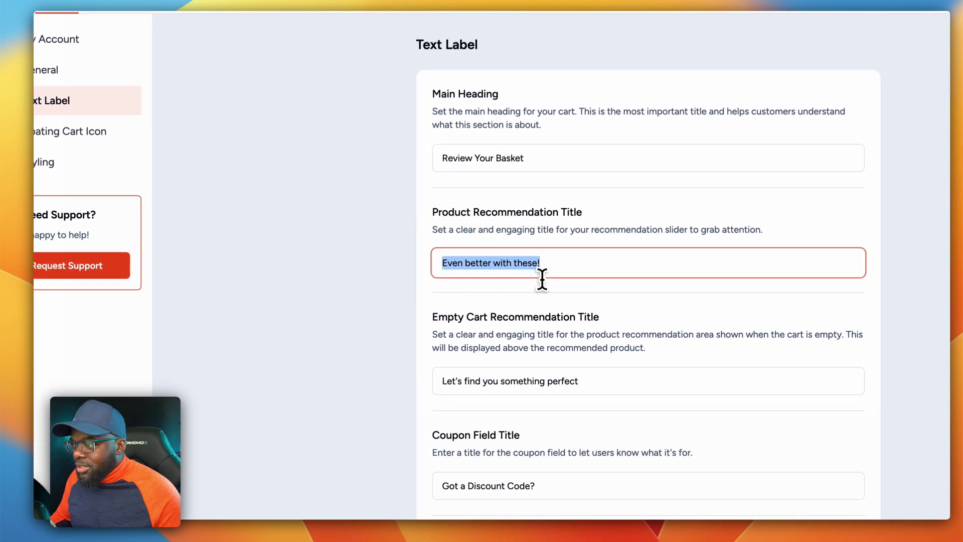
type("Mak Recom")
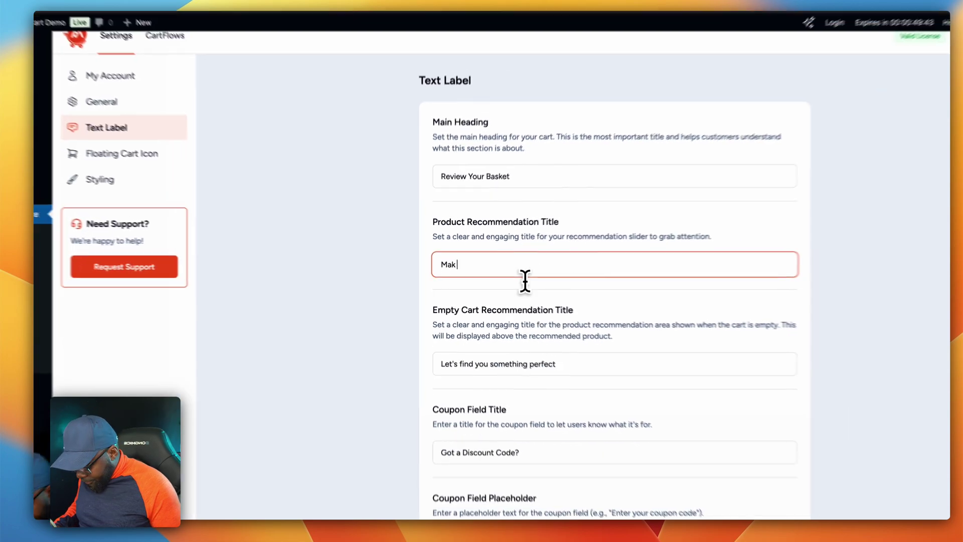
type("me")
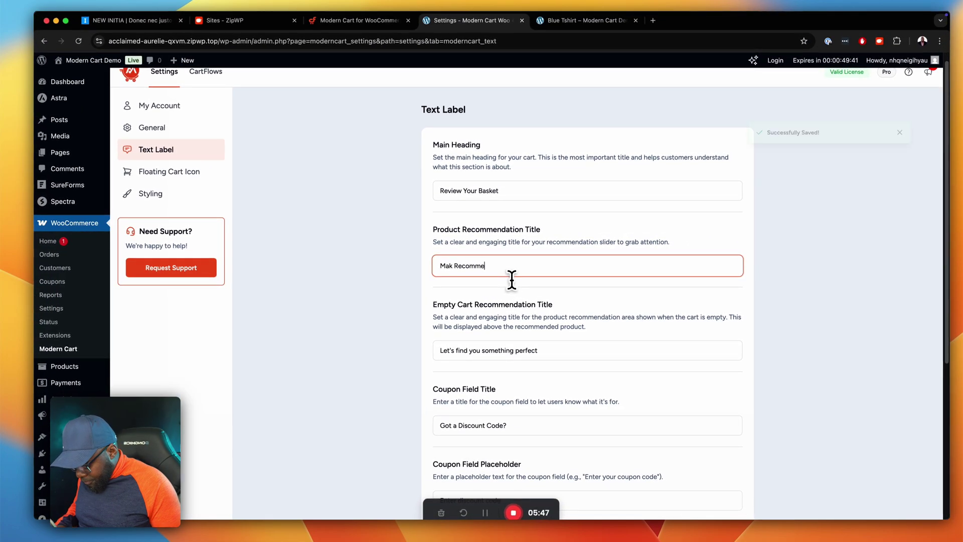
type("ndations")
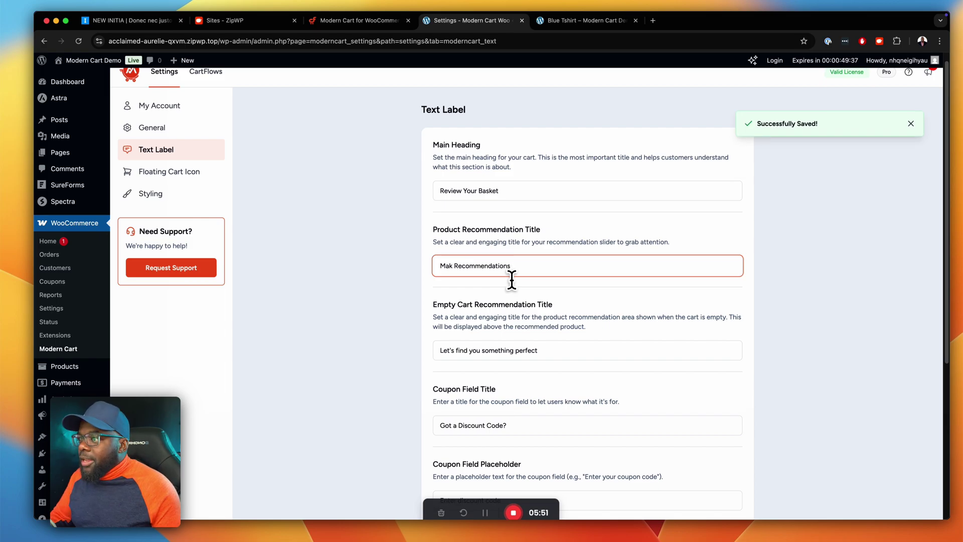
left_click(585, 23)
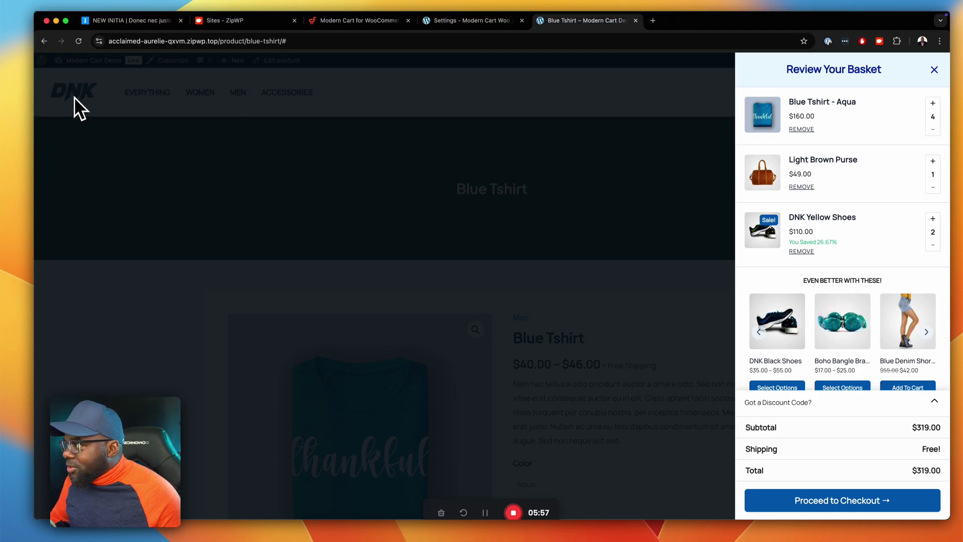
Step: Reload the Blue Tshirt page and check the cart's recommendations now read 'Mak Recommendations'
left_click(79, 42)
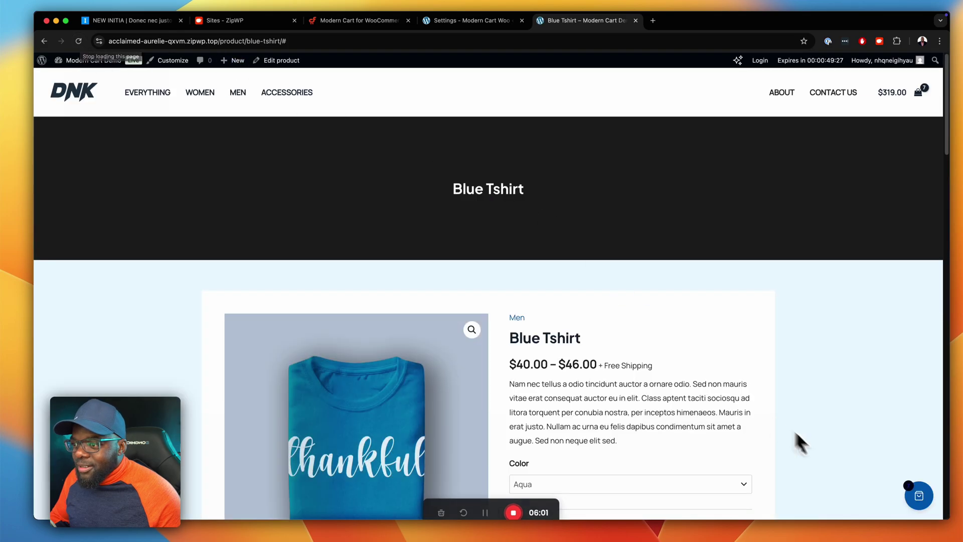
left_click(924, 497)
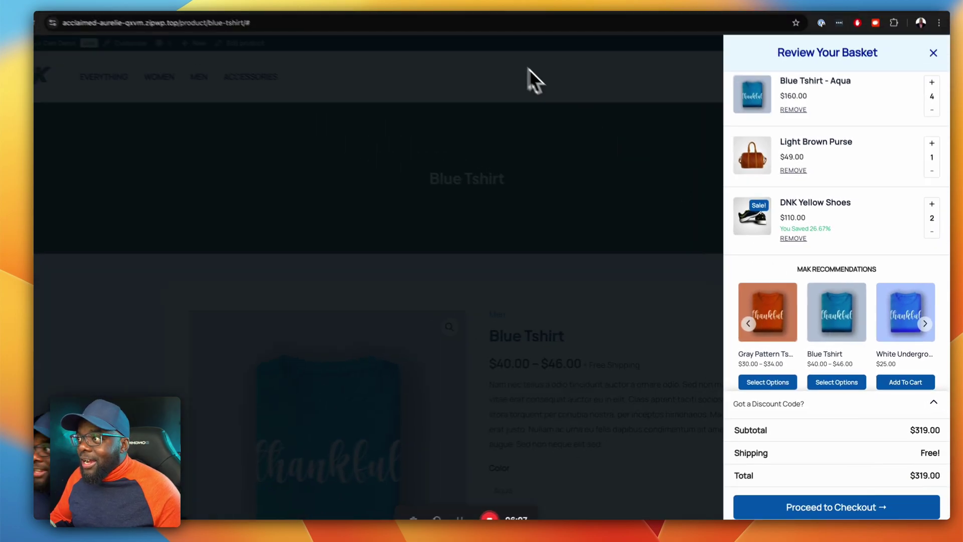
left_click(463, 21)
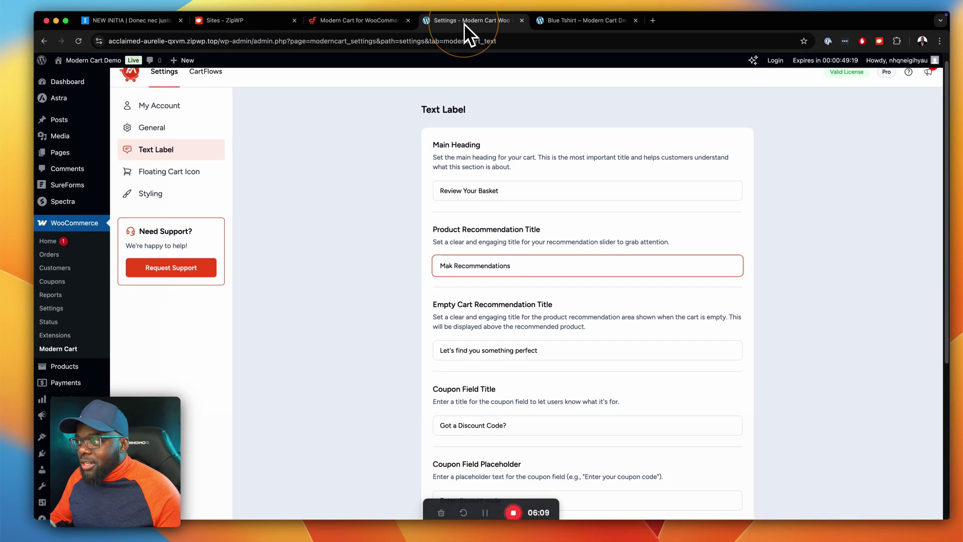
left_click(513, 348)
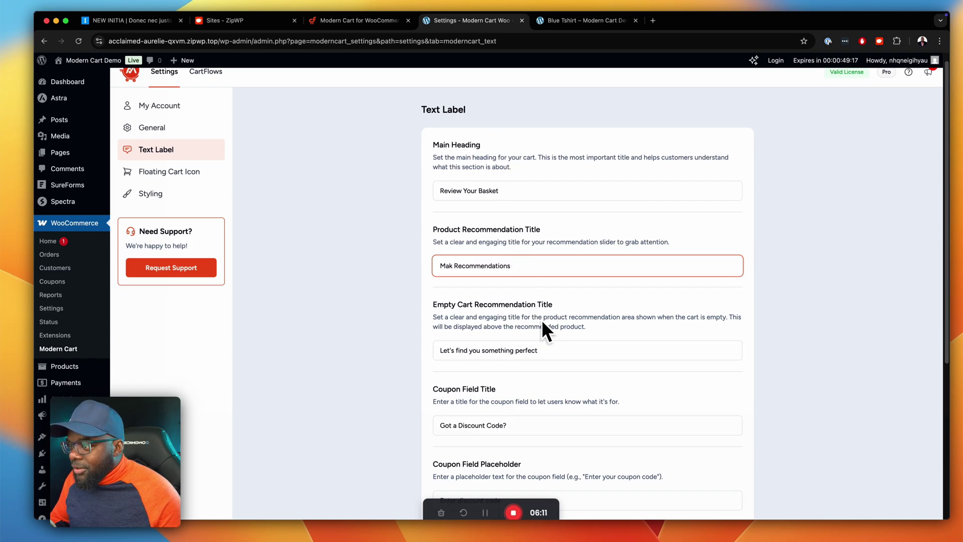
scroll(547, 324, "down", 3)
scroll(546, 324, "down", 2)
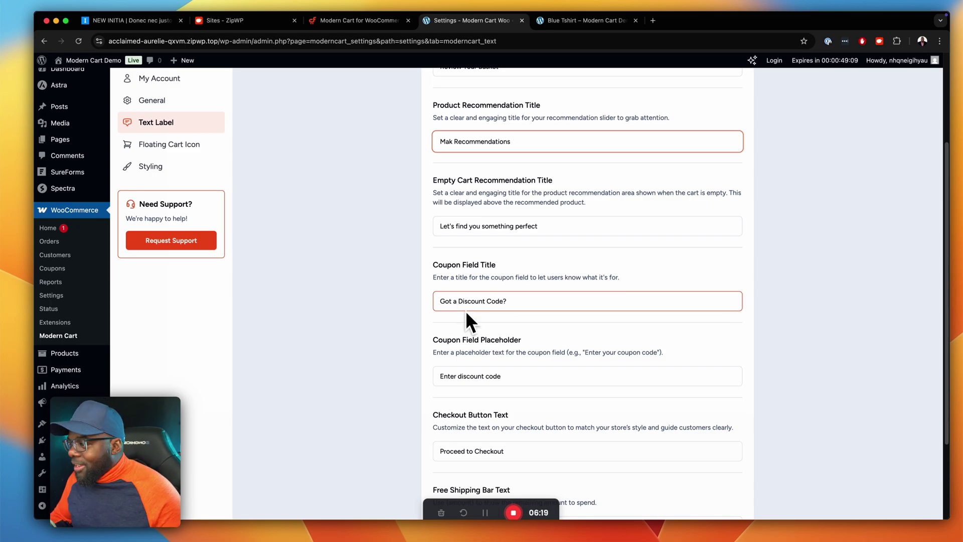
scroll(508, 353, "down", 3)
scroll(509, 354, "down", 1)
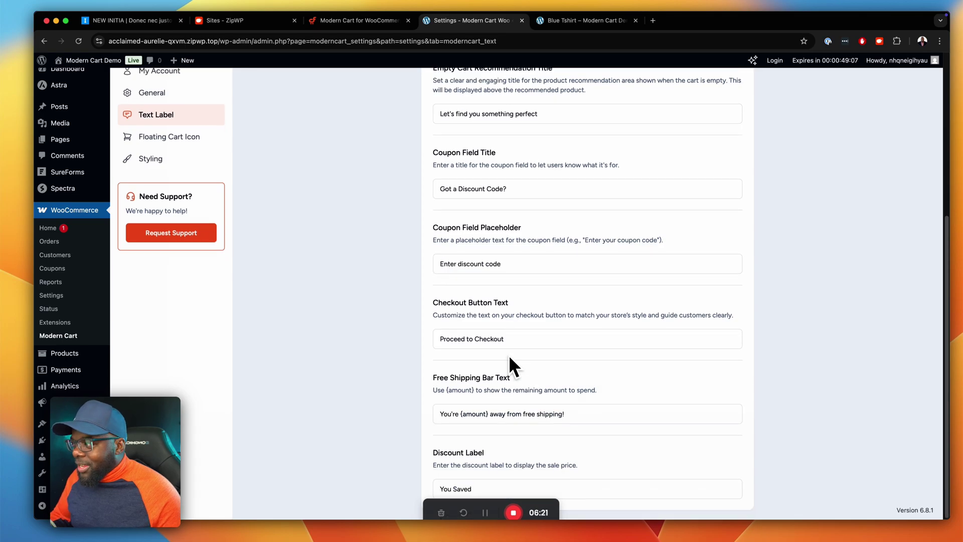
scroll(508, 354, "up", 9)
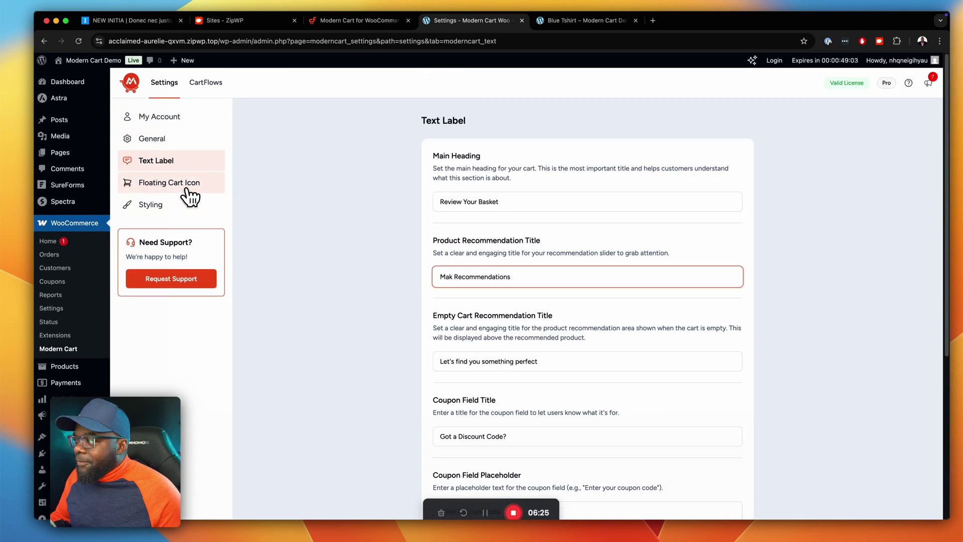
Step: Set the floating cart button's icon to the basket style
left_click(187, 190)
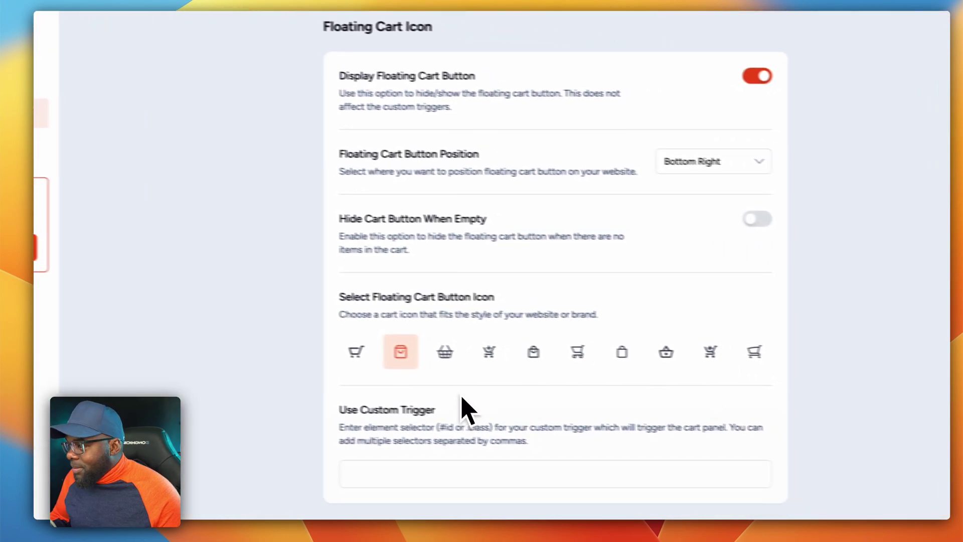
left_click(362, 353)
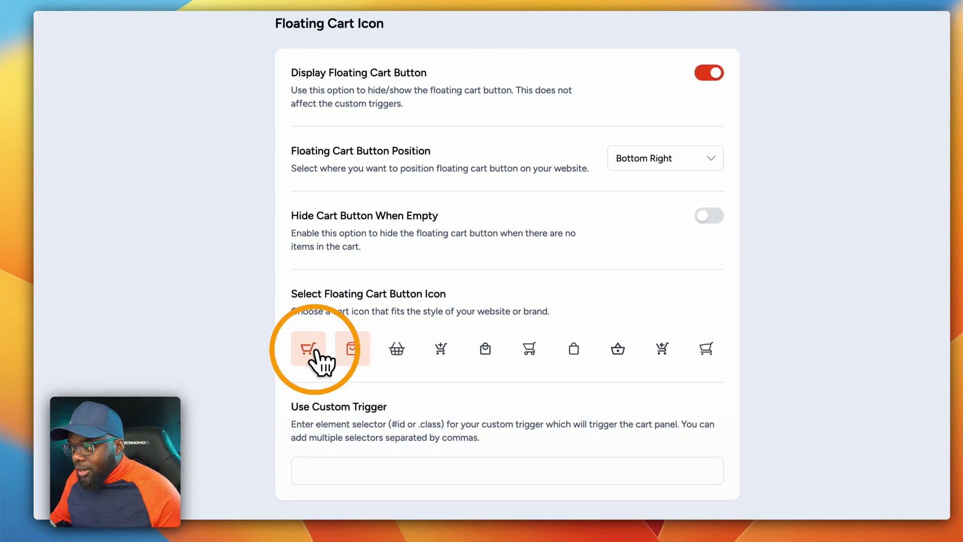
left_click(401, 353)
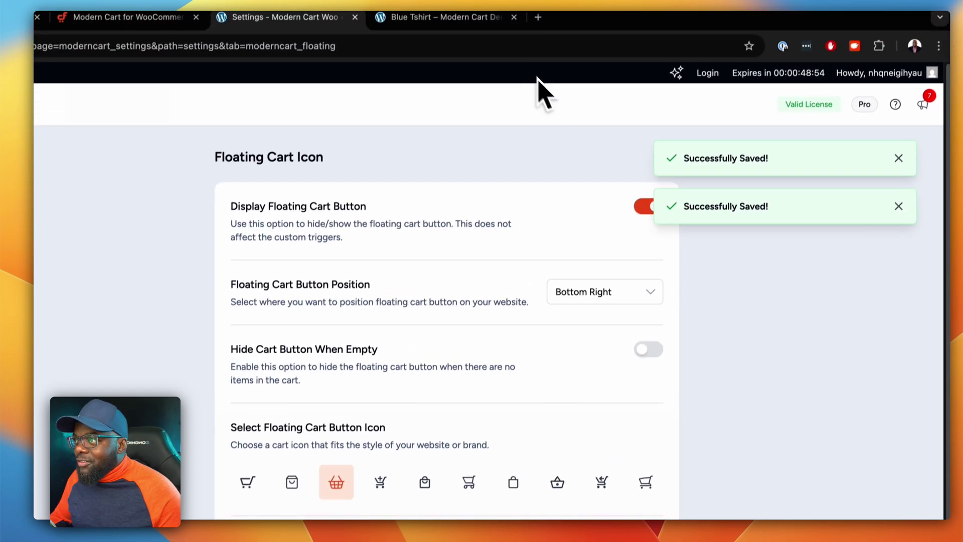
Step: Reload the Blue Tshirt page and open the slide-out cart from the new basket button
left_click(466, 23)
scroll(723, 510, "down", 3)
left_click(555, 254)
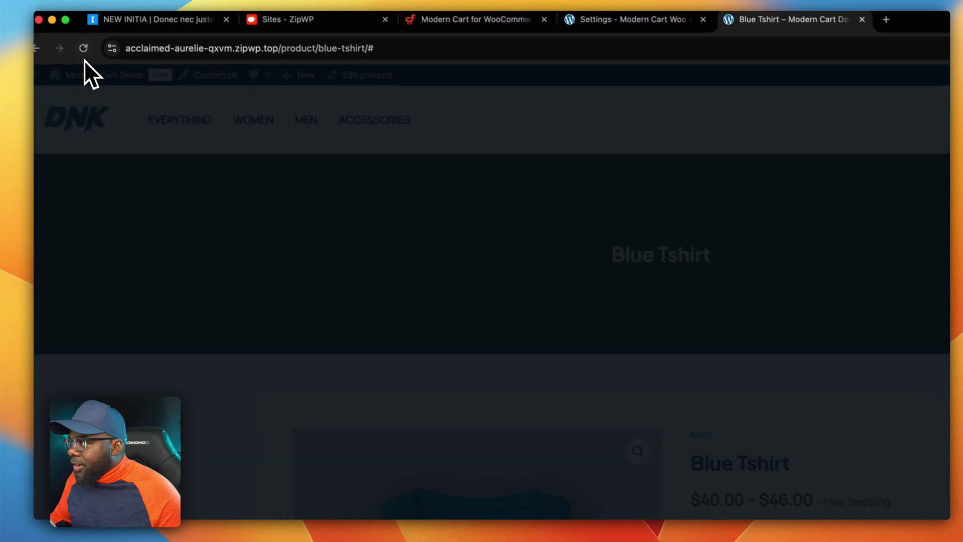
left_click(84, 48)
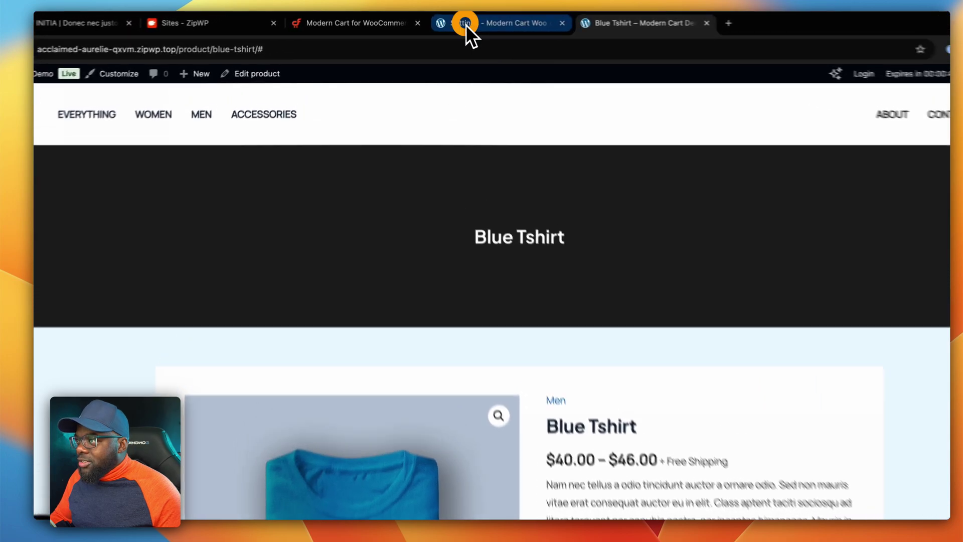
left_click(469, 20)
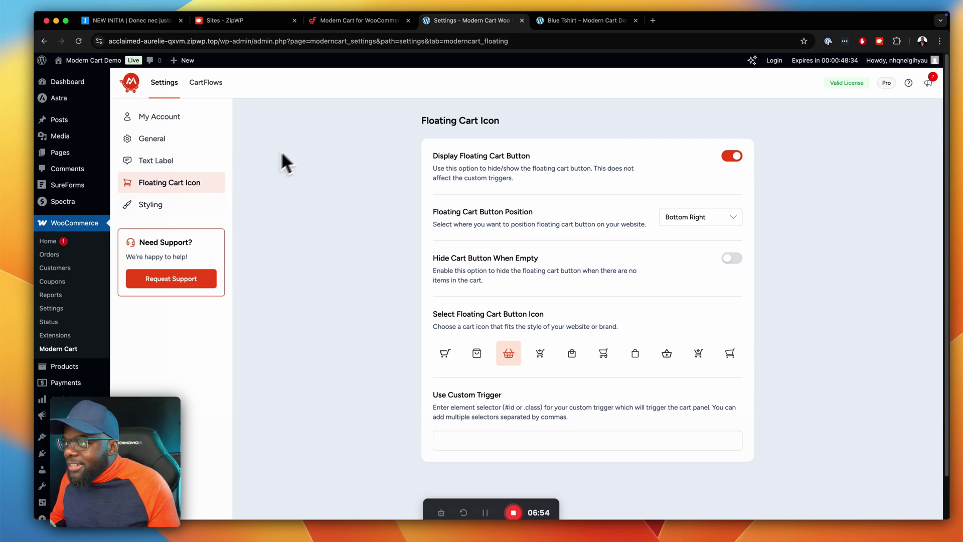
left_click(601, 20)
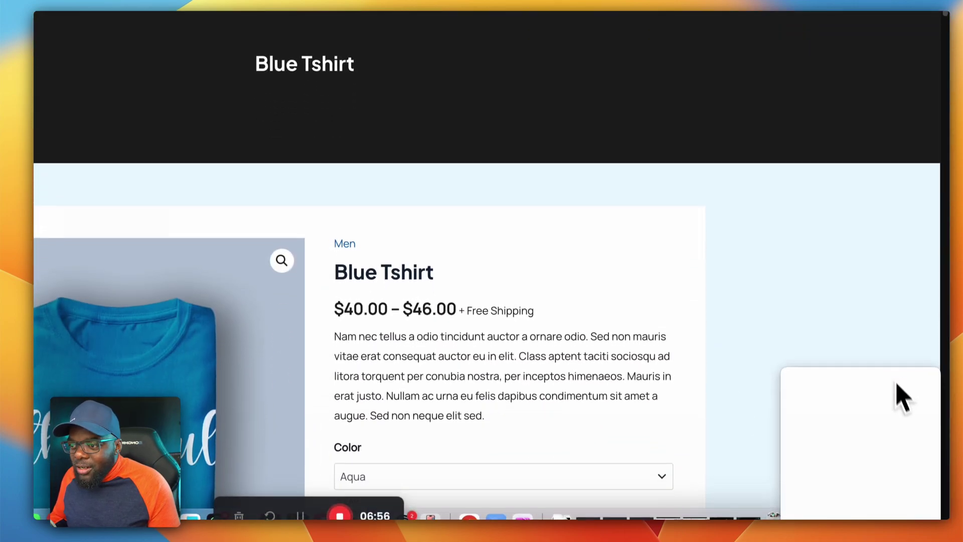
left_click(912, 485)
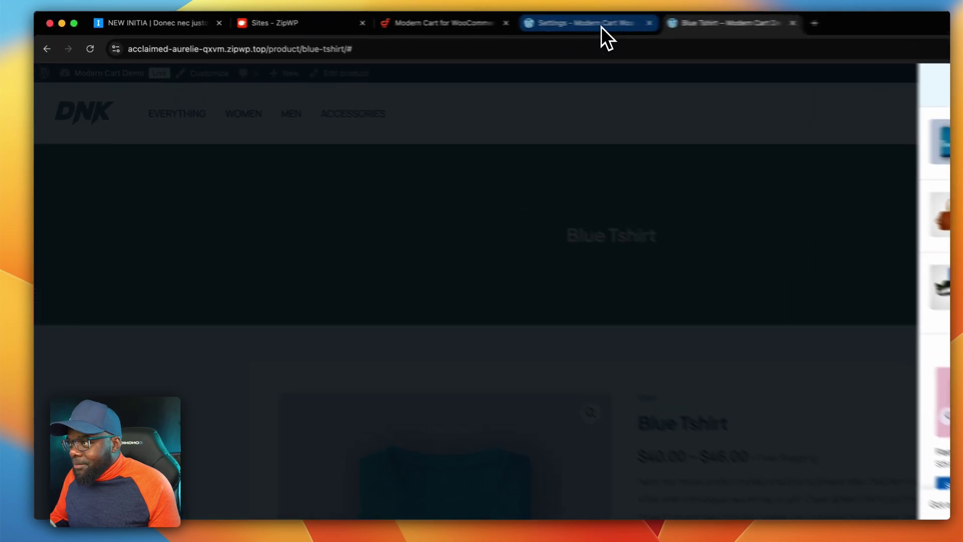
Step: In Styling, change the Primary Color from 0274BE to dark blue 003BB1
left_click(484, 21)
left_click(213, 276)
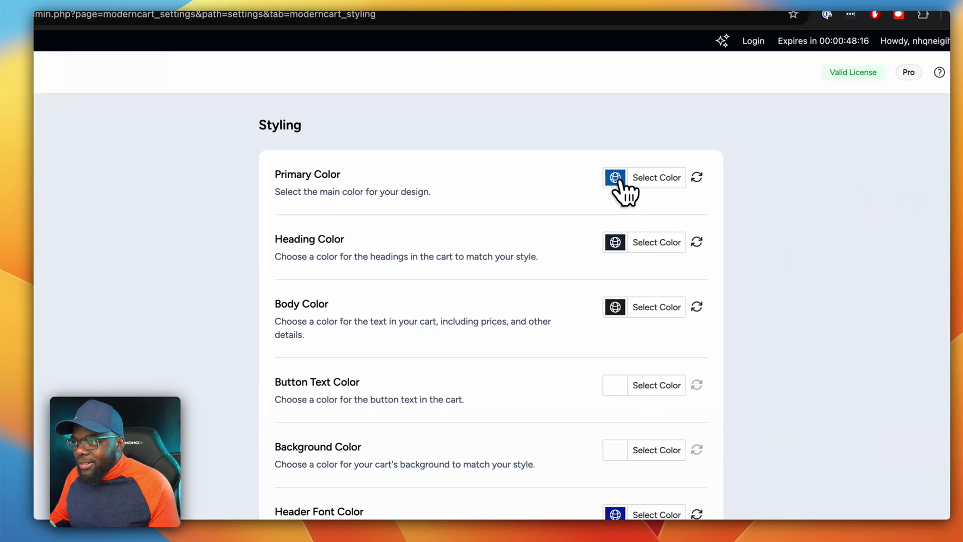
left_click(616, 177)
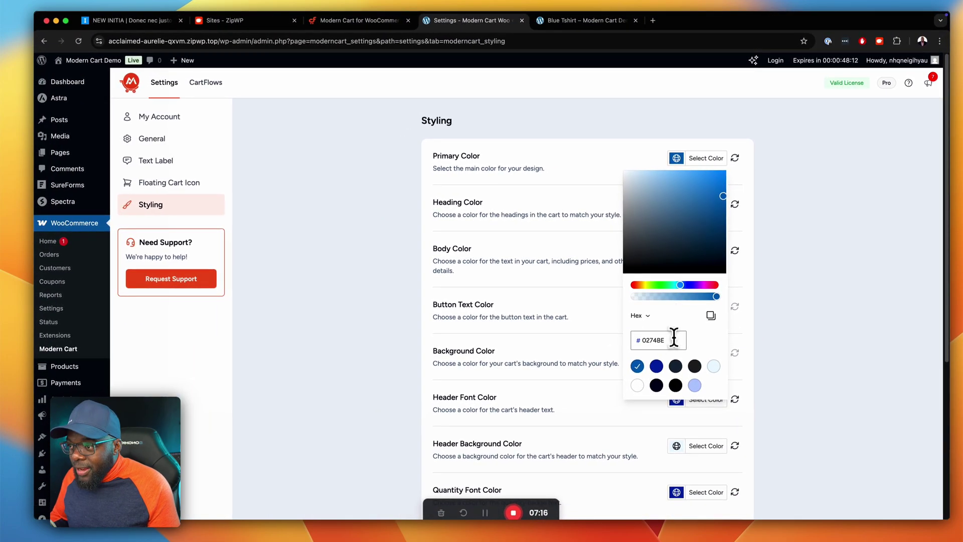
left_click_drag(665, 340, 637, 343)
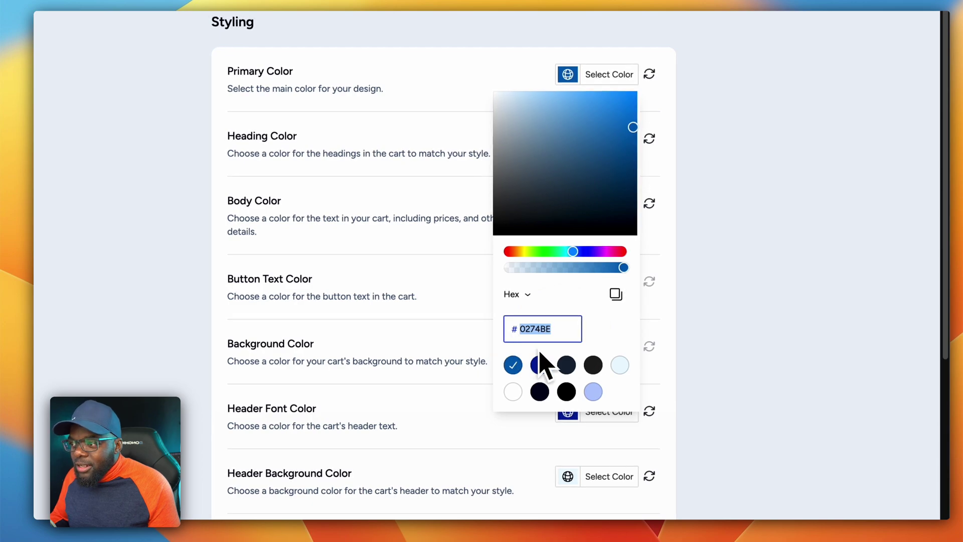
left_click(542, 367)
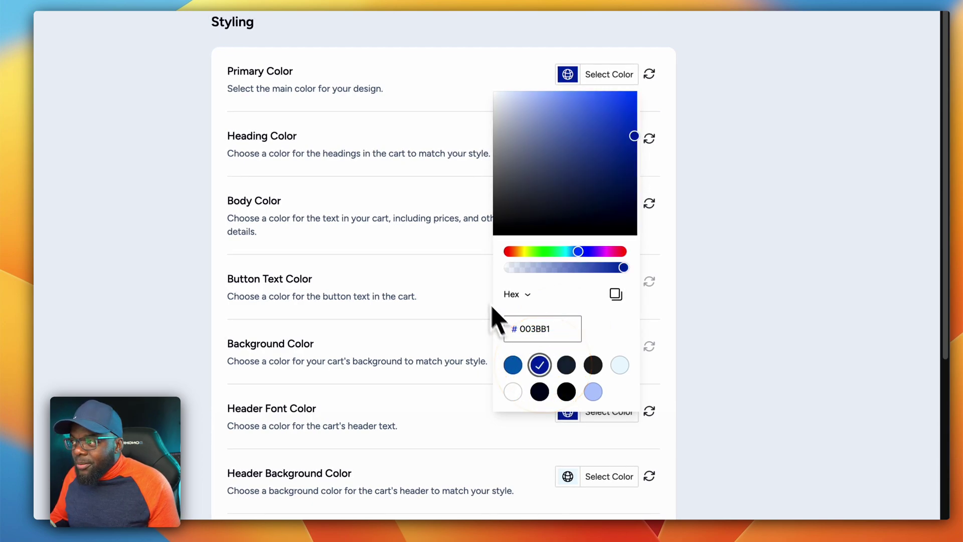
left_click(423, 161)
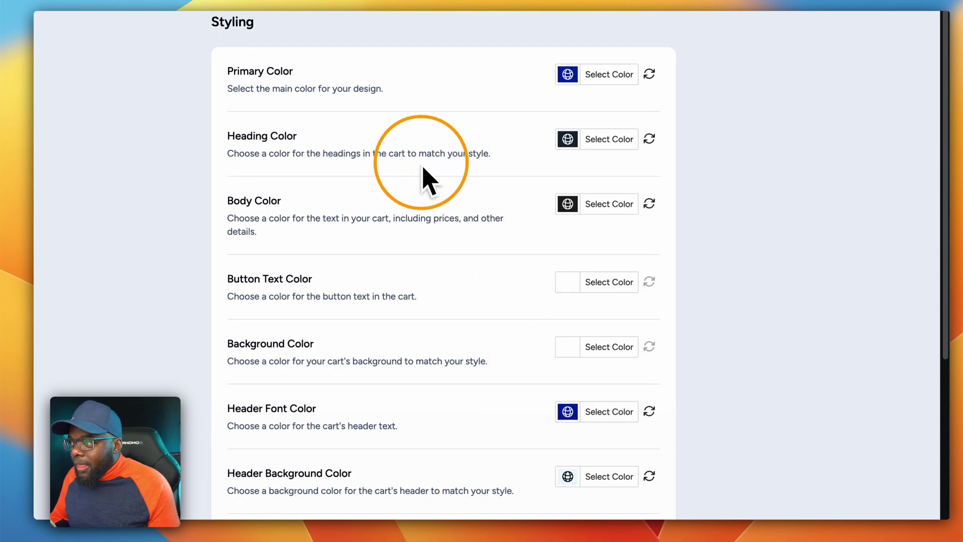
Step: Set the Heading Color to the dark grey preset 3A3A3A
left_click(567, 139)
scroll(616, 416, "down", 2)
scroll(616, 416, "down", 1)
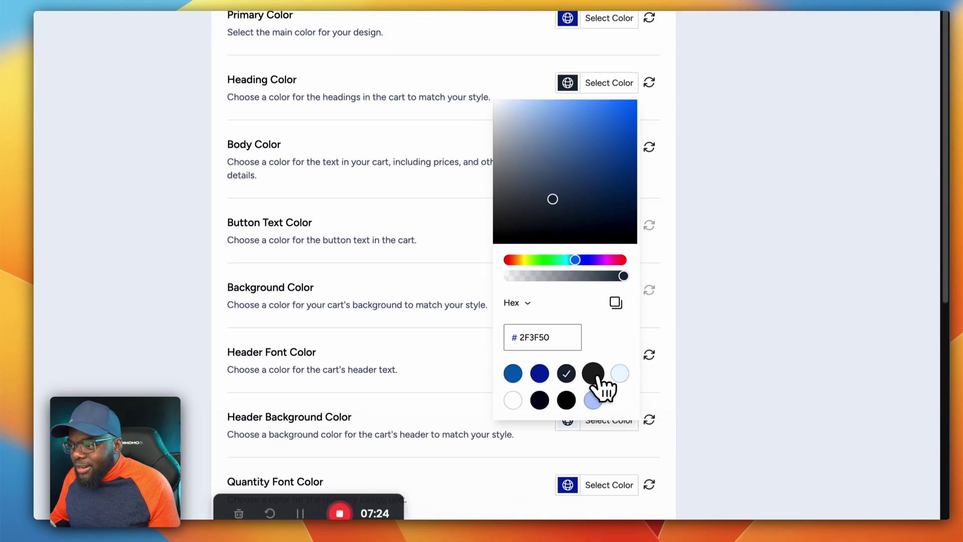
left_click(593, 370)
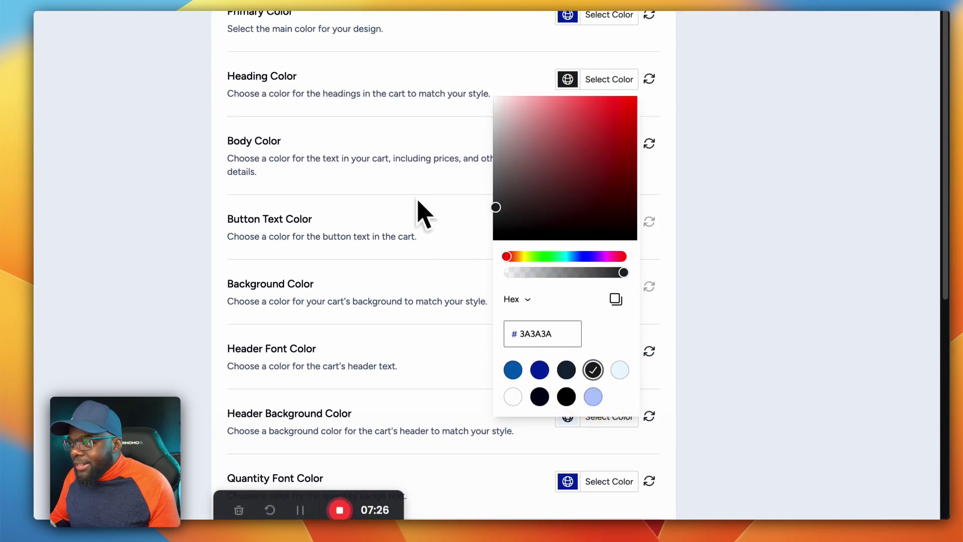
left_click(408, 214)
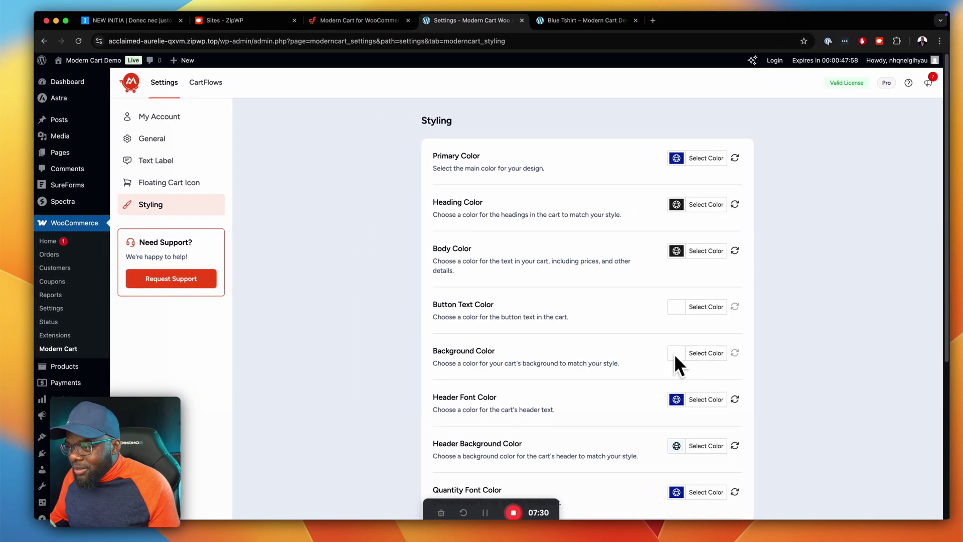
Step: Change Slide Out Width (Desktop) from 450 to 480 px and Animation Speed from 300 to 200 ms
scroll(669, 410, "down", 5)
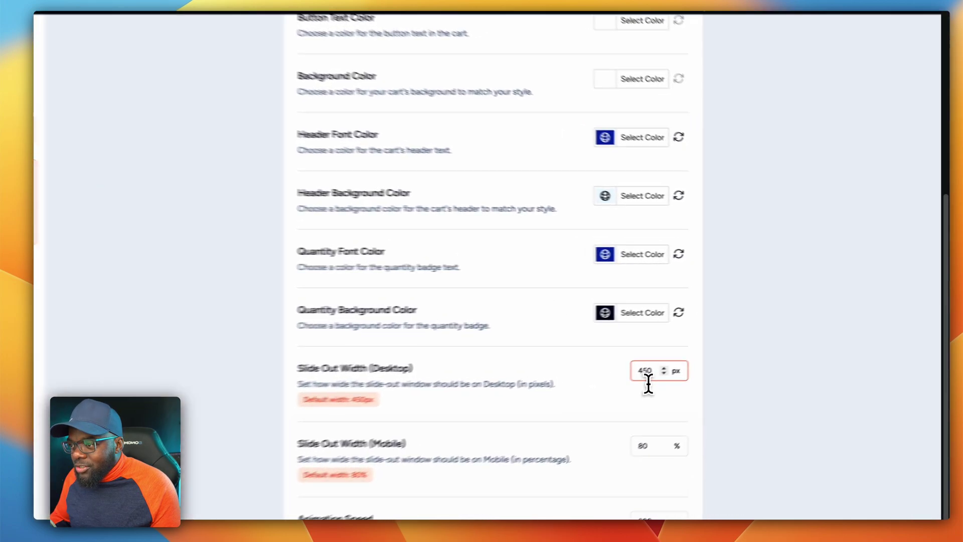
left_click(711, 350)
key("BackSpace")
type("8")
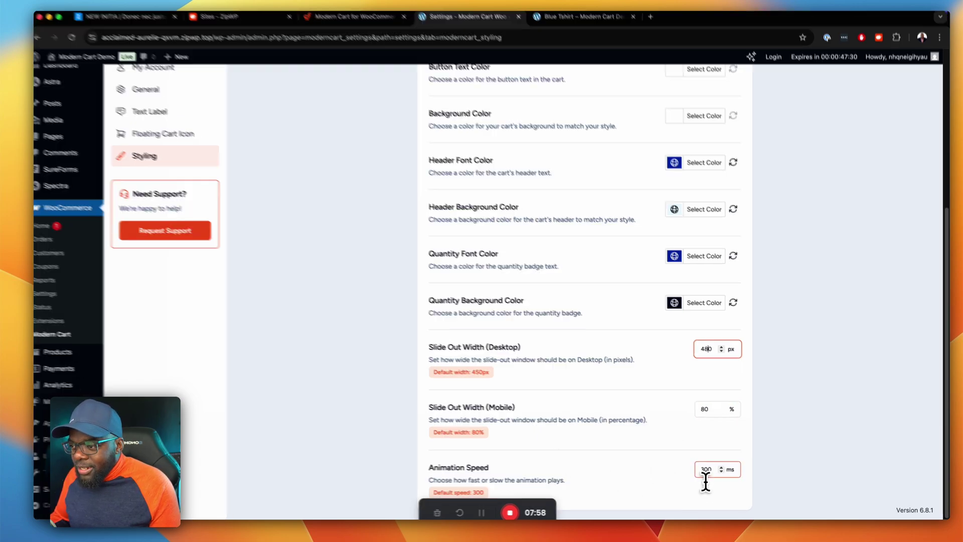
left_click(705, 474)
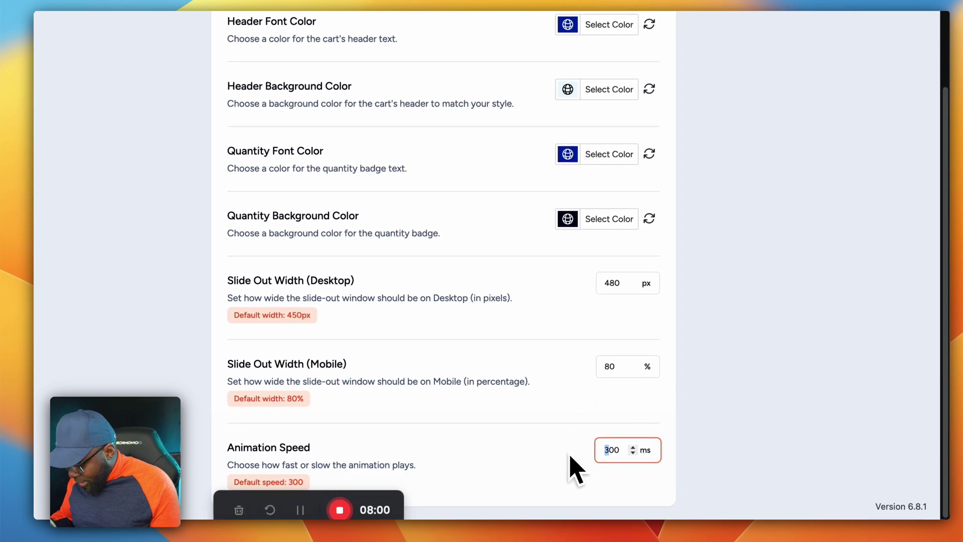
type("2")
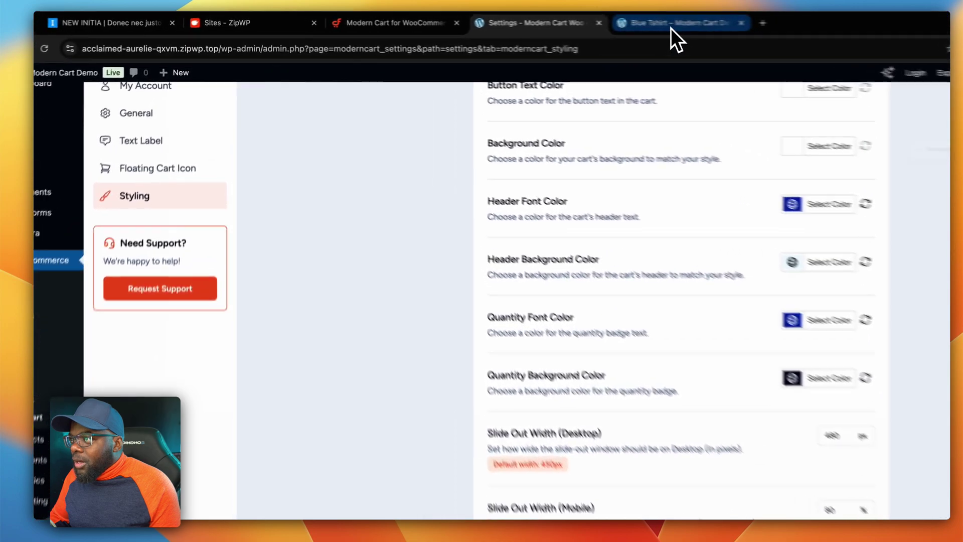
Step: Reload the Blue Tshirt page, scroll through the restyled basket drawer, then go back to the Styling settings
left_click(571, 21)
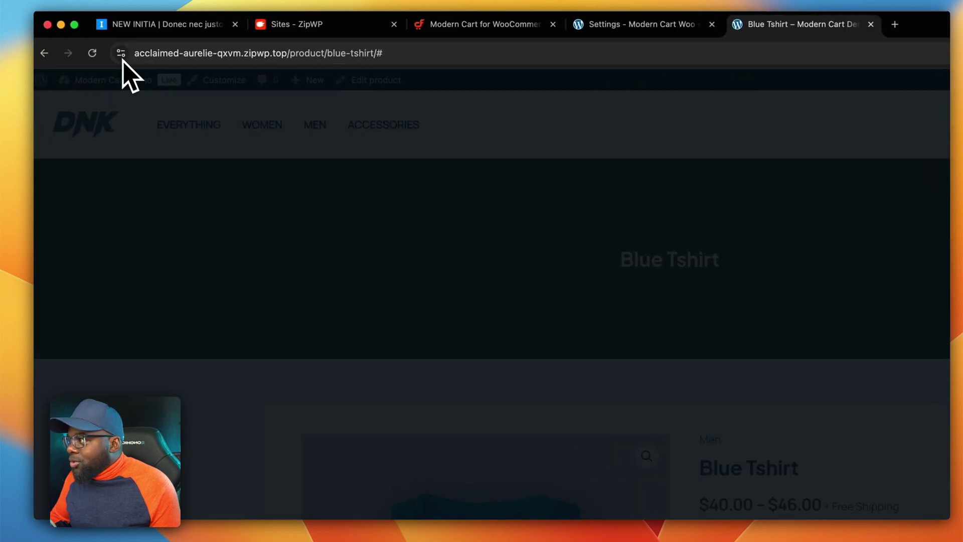
left_click(100, 53)
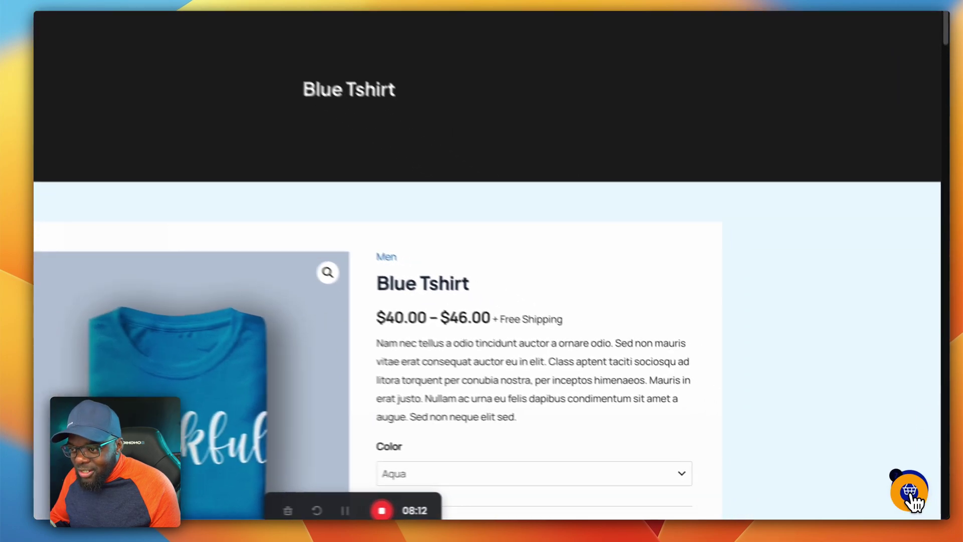
left_click(910, 492)
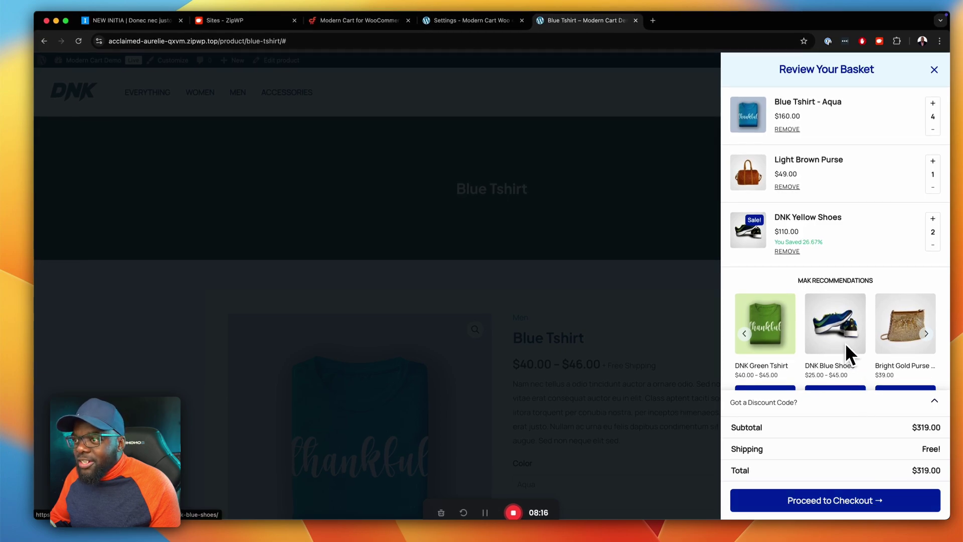
scroll(846, 354, "down", 1)
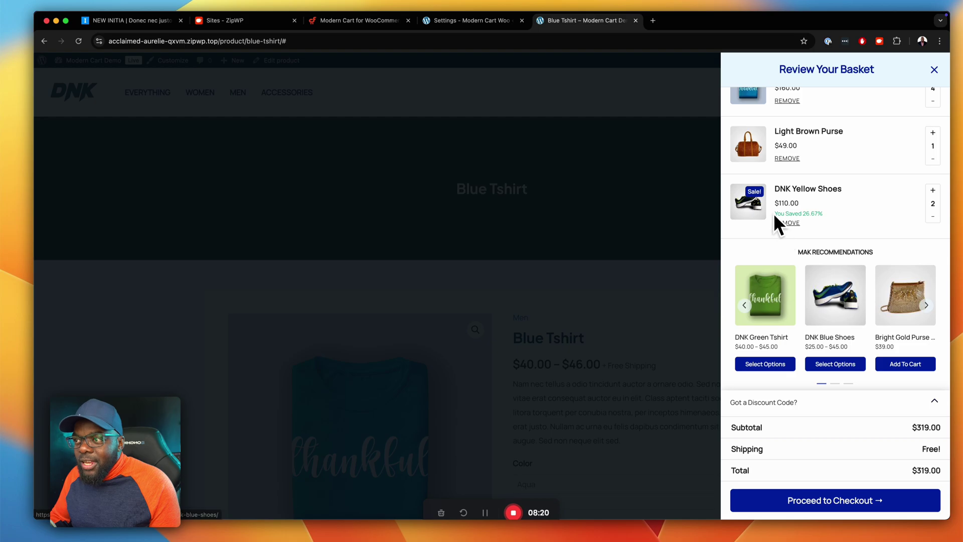
scroll(762, 195, "up", 1)
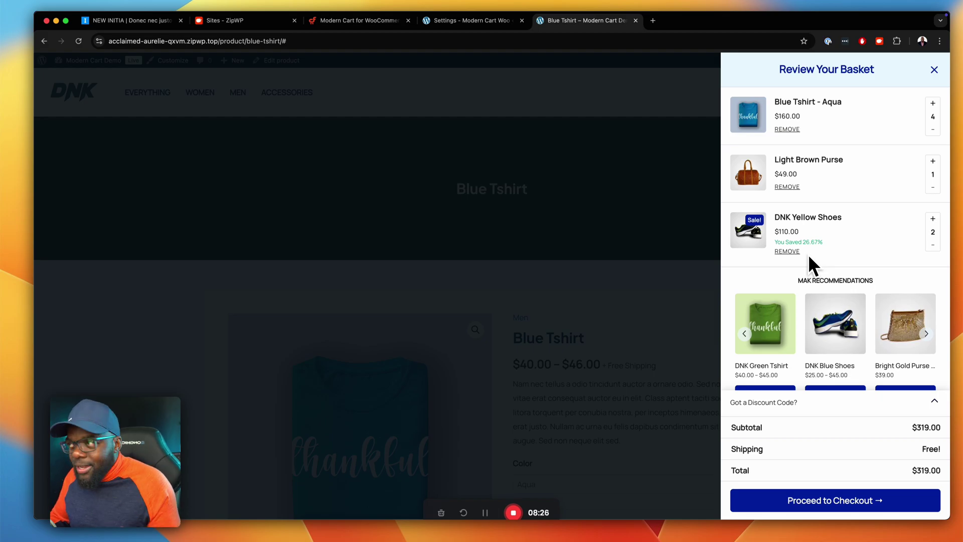
left_click(495, 21)
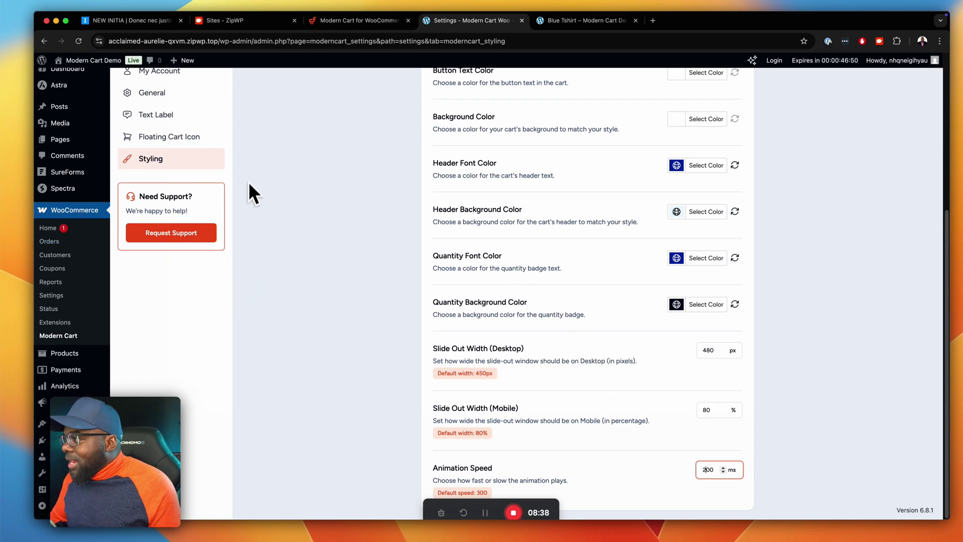
scroll(221, 200, "up", 5)
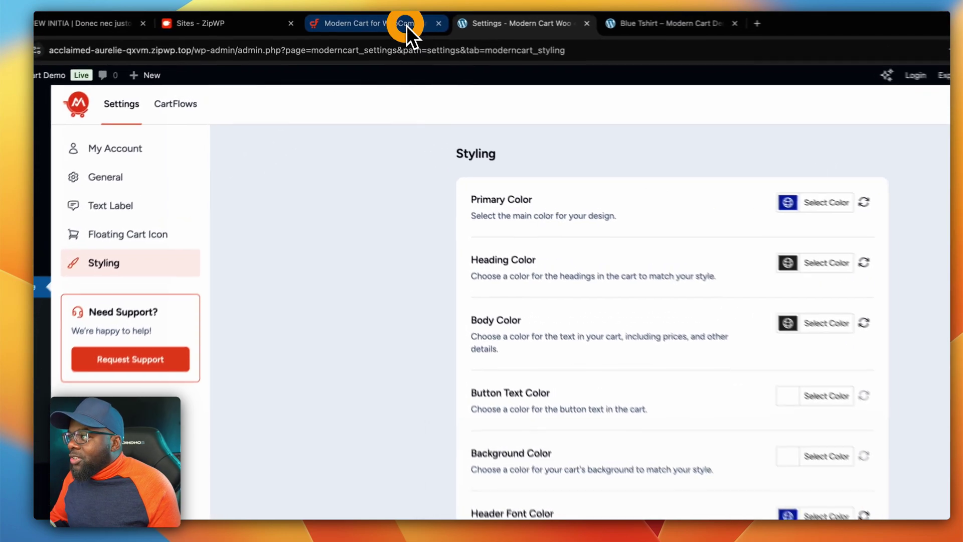
Step: Scroll the CartFlows Modern Cart page to the Annual $69 and Lifetime $199 plans and back up
left_click(385, 20)
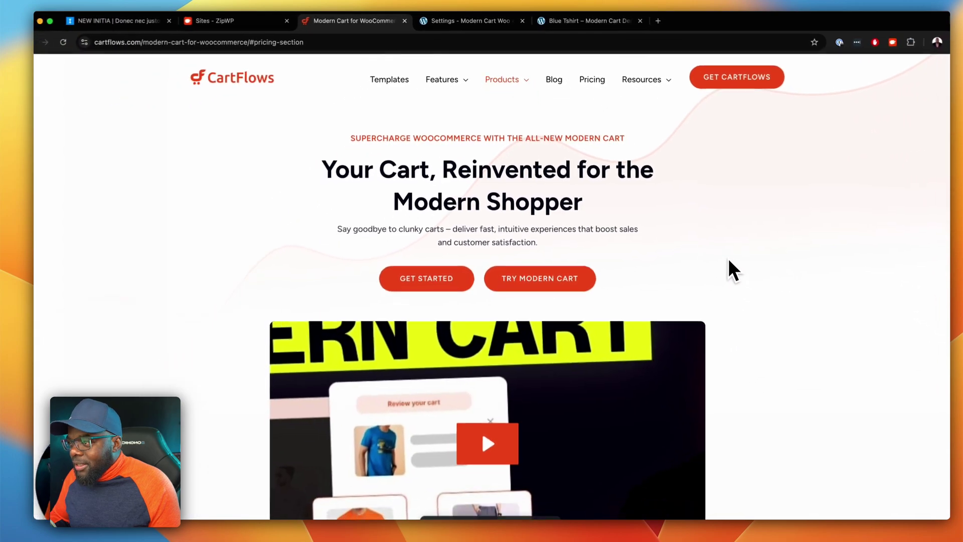
scroll(727, 258, "down", 10)
scroll(725, 250, "down", 15)
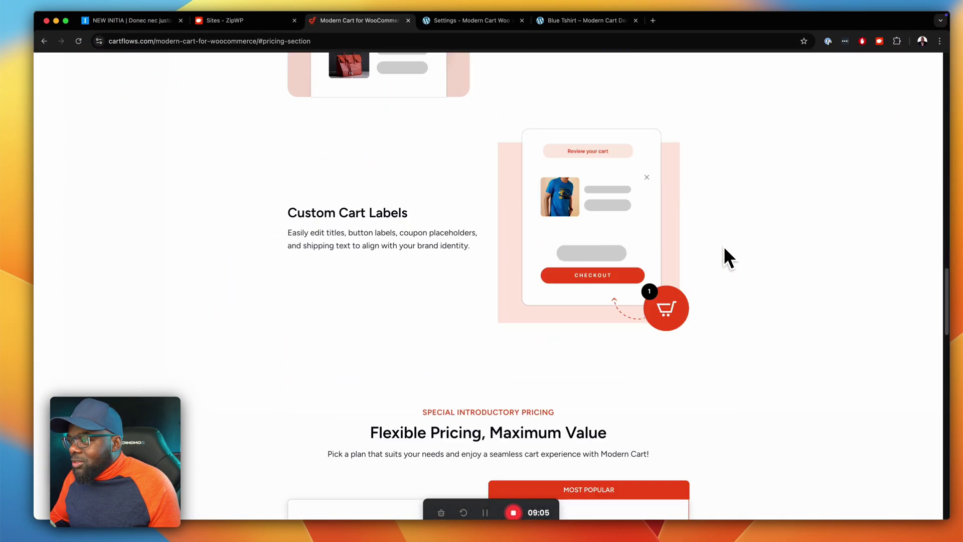
scroll(724, 249, "down", 10)
scroll(724, 248, "up", 10)
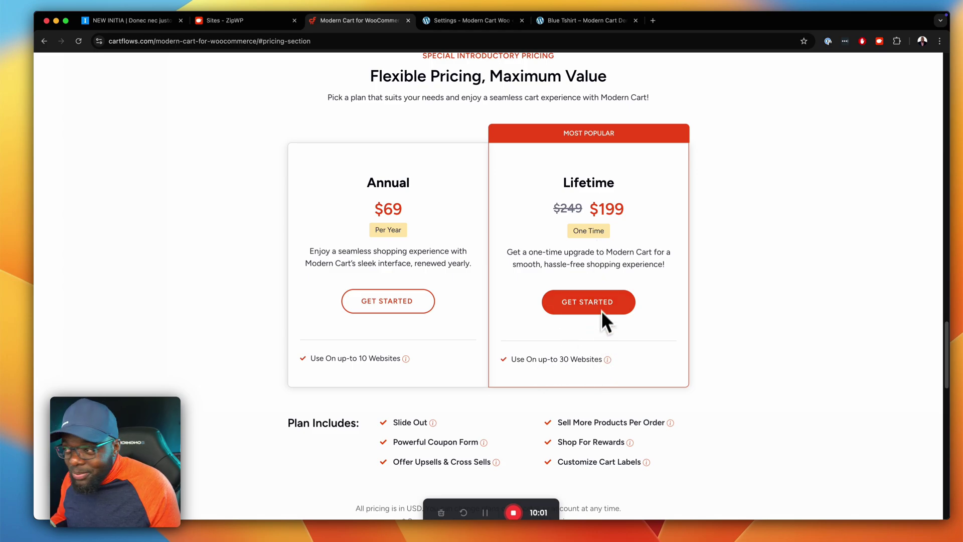
scroll(661, 365, "up", 4)
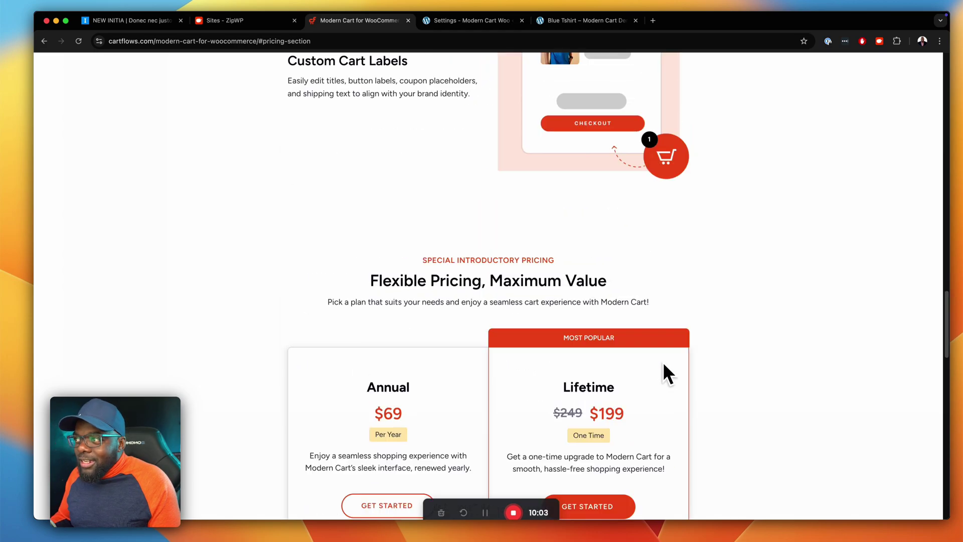
scroll(663, 362, "up", 8)
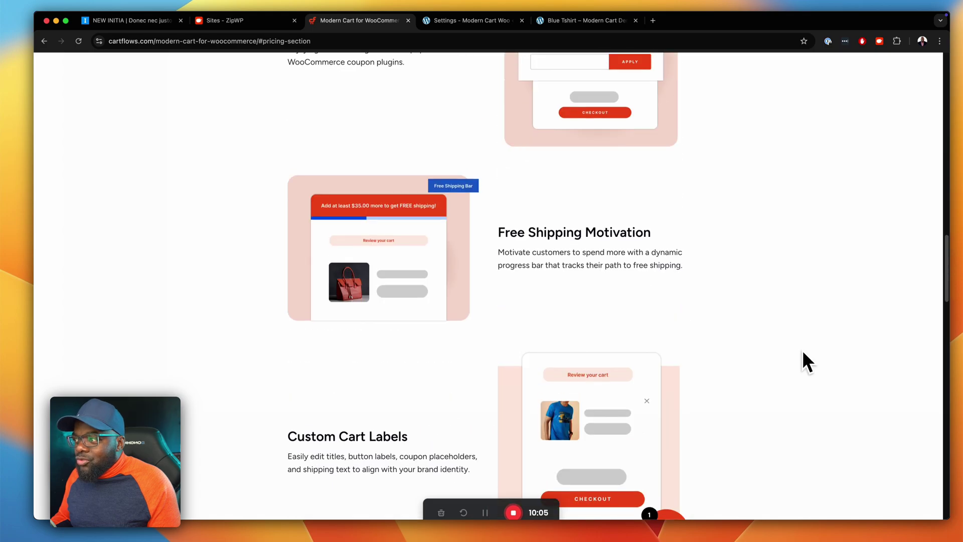
scroll(802, 352, "up", 4)
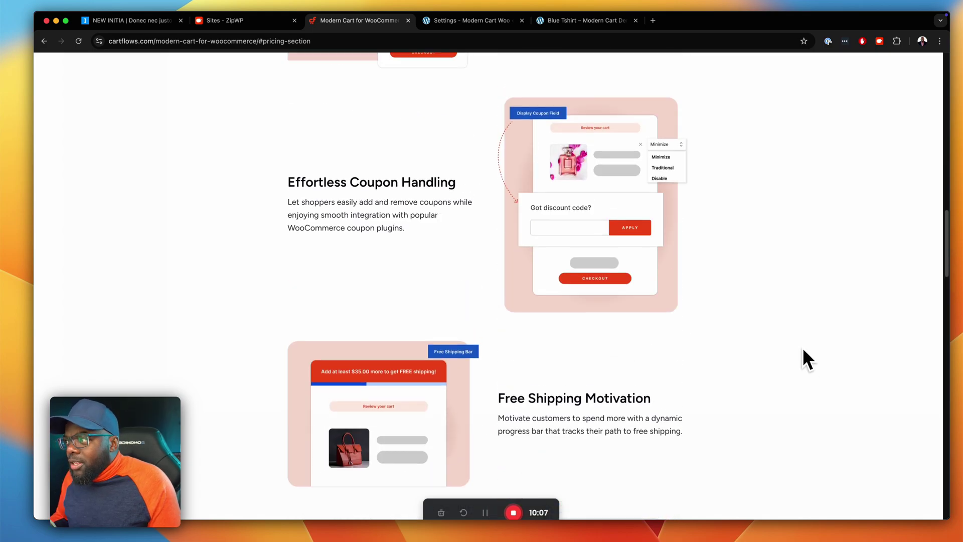
scroll(803, 350, "up", 15)
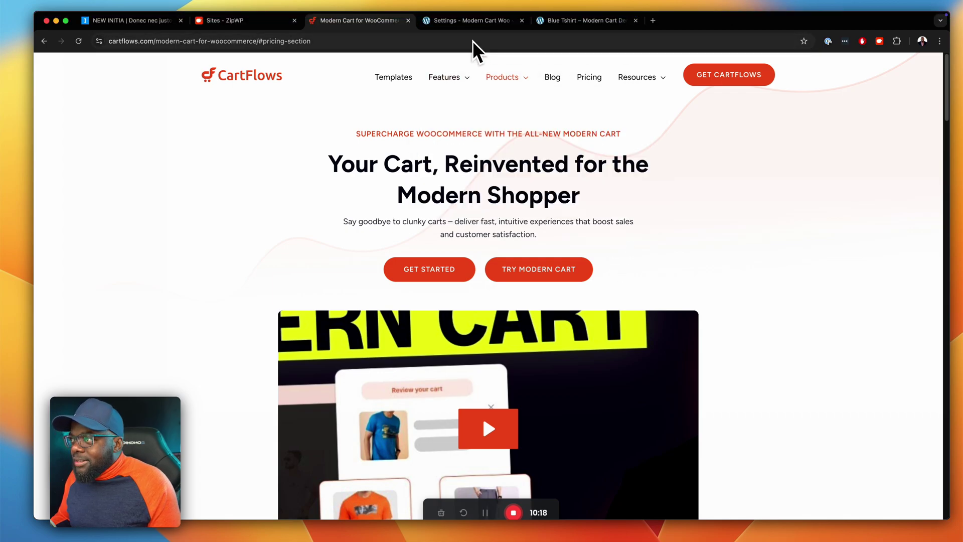
Step: Compare the Blue Tshirt basket drawer with the Modern Cart Styling settings, ending on the settings
left_click(476, 20)
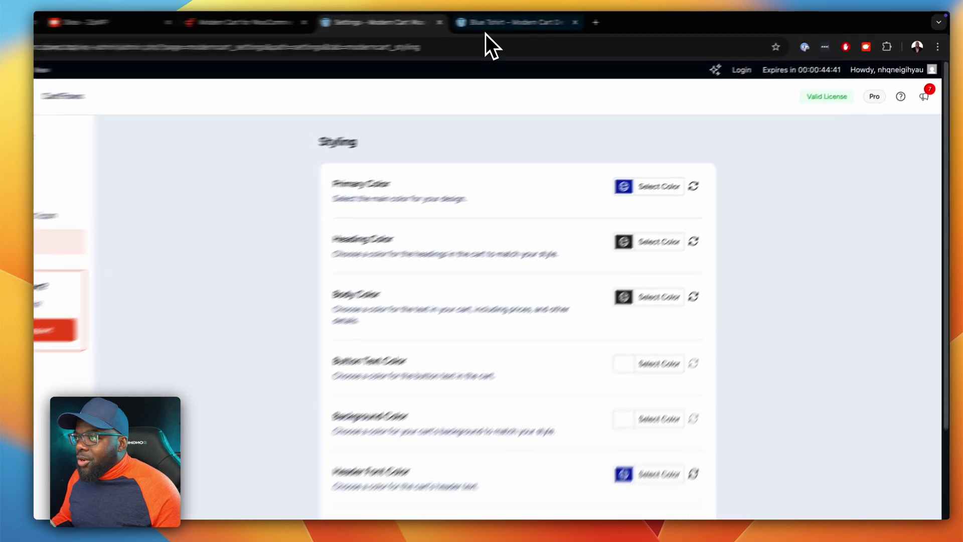
left_click(557, 20)
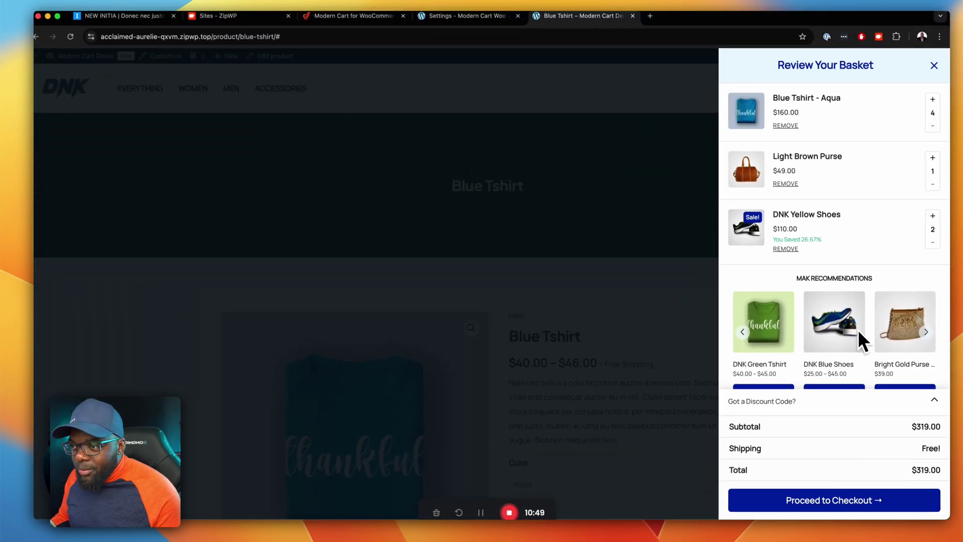
scroll(879, 334, "down", 1)
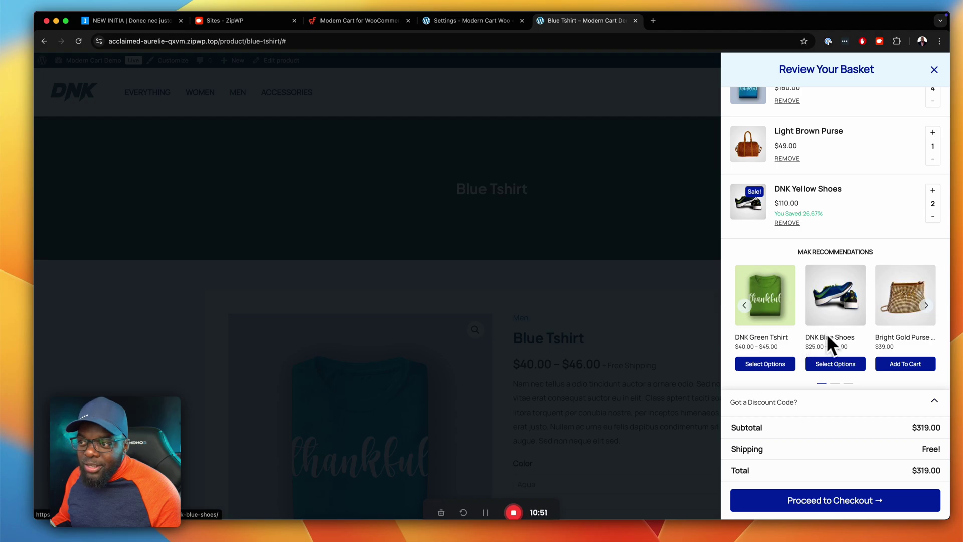
left_click(472, 20)
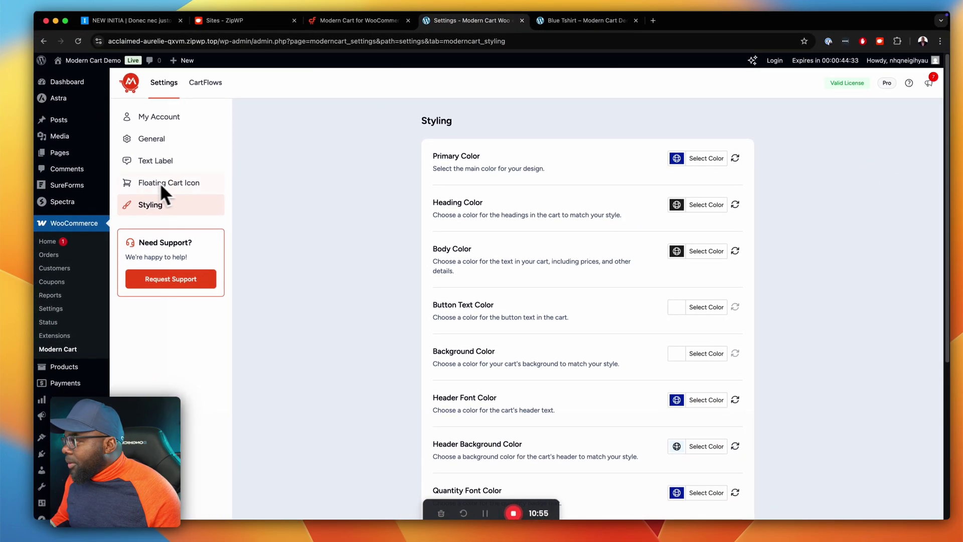
Step: From Products > All Products, open DNK Black Shoes for editing
scroll(94, 248, "down", 2)
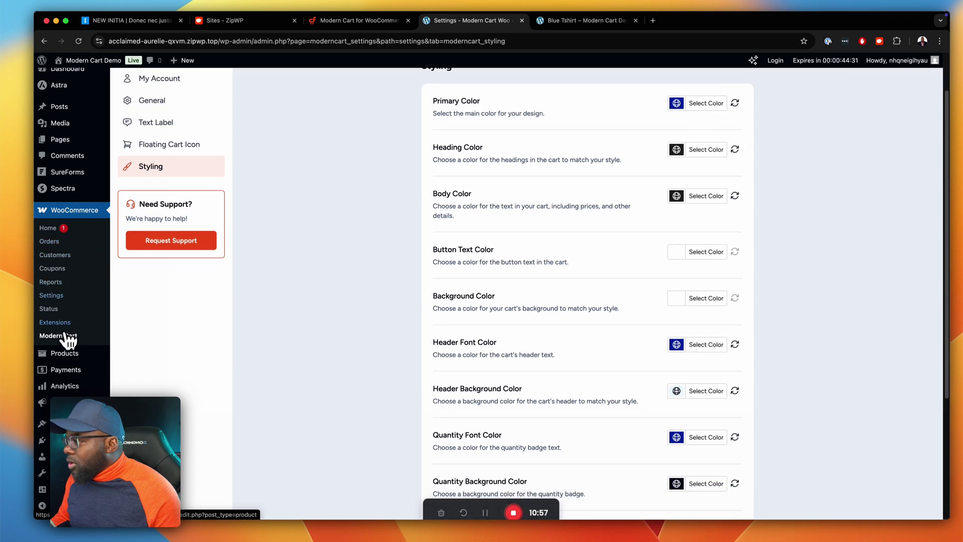
mouse_move(60, 357)
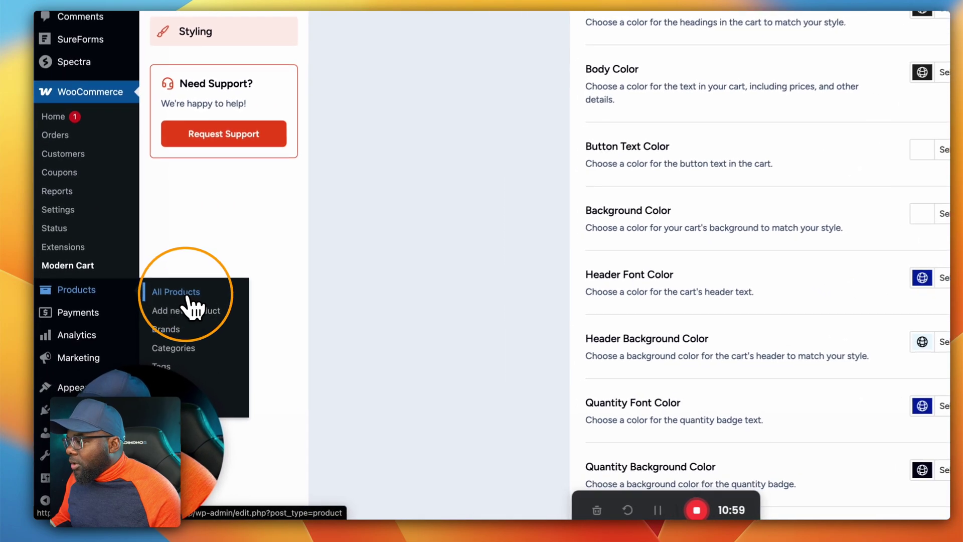
left_click(189, 296)
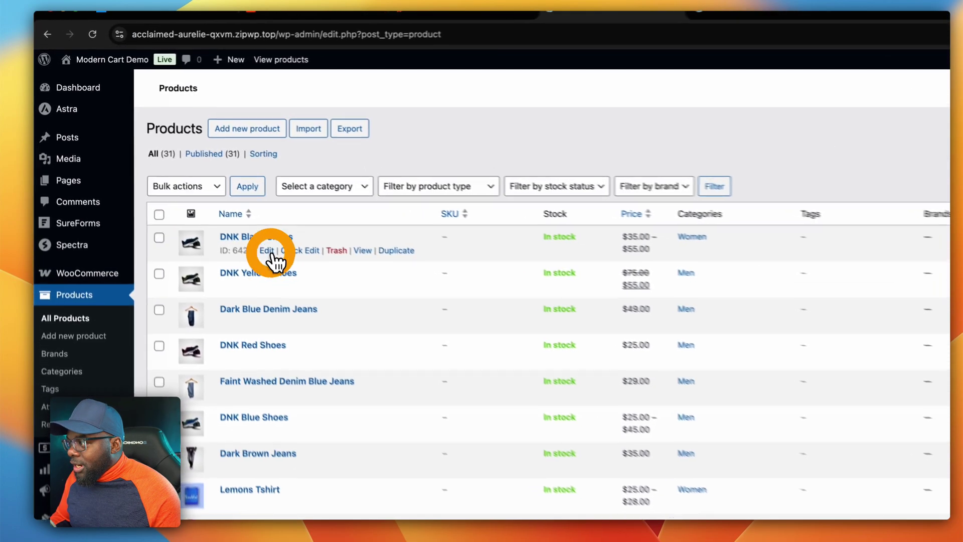
left_click(211, 206)
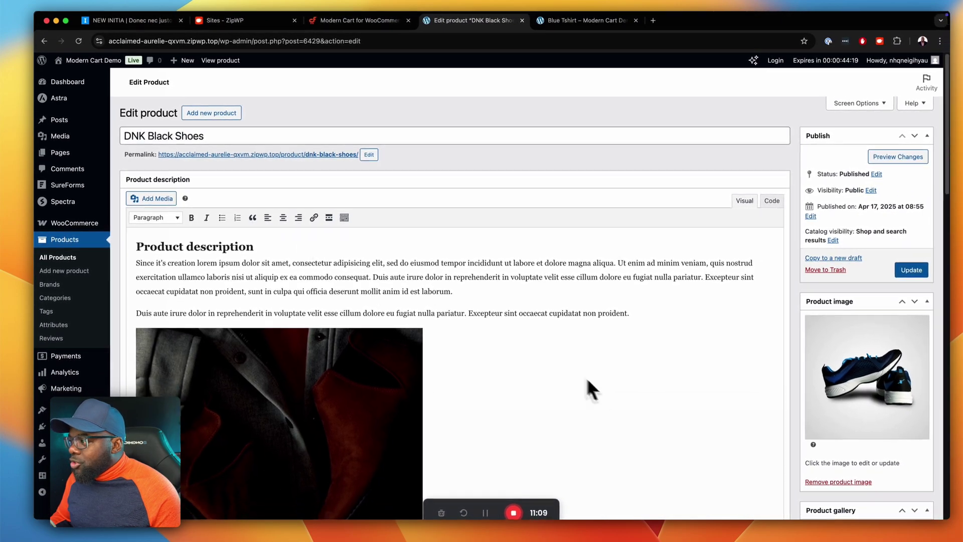
Step: Show the Linked Products tab with its empty Upsells and Cross-sells fields
scroll(692, 430, "down", 10)
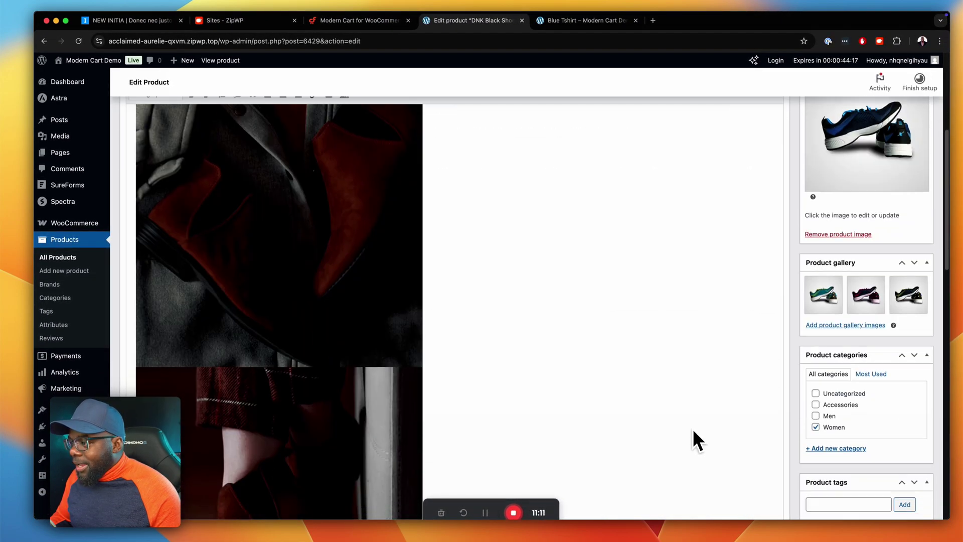
scroll(693, 428, "down", 8)
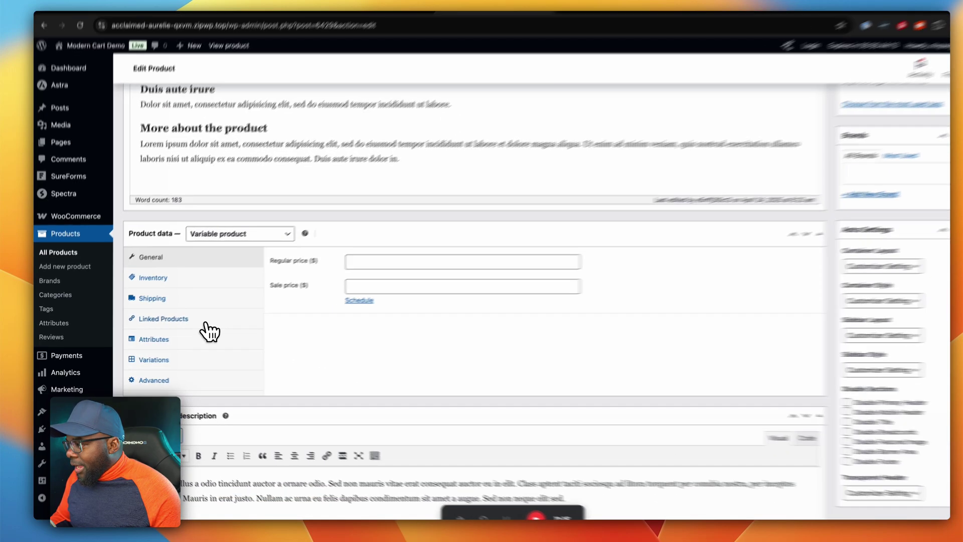
left_click(195, 323)
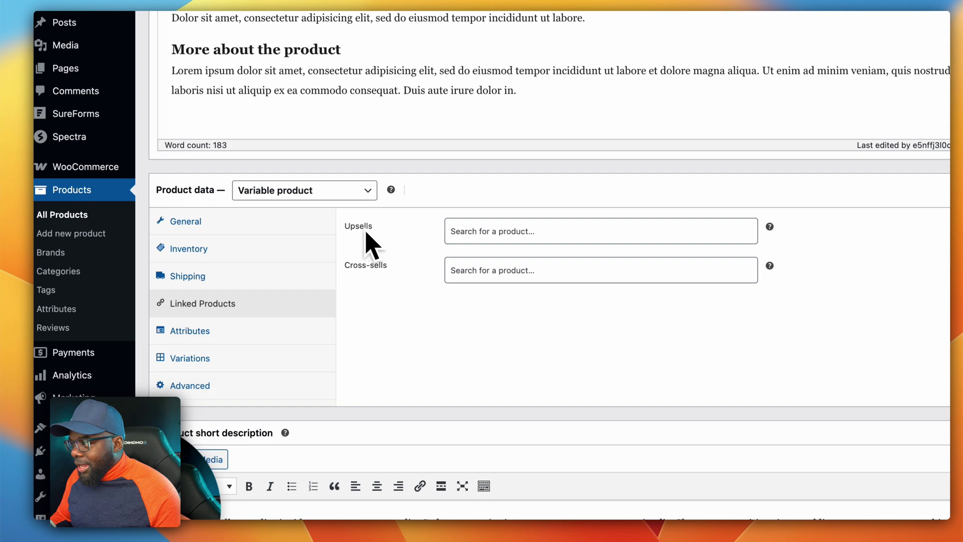
left_click(476, 232)
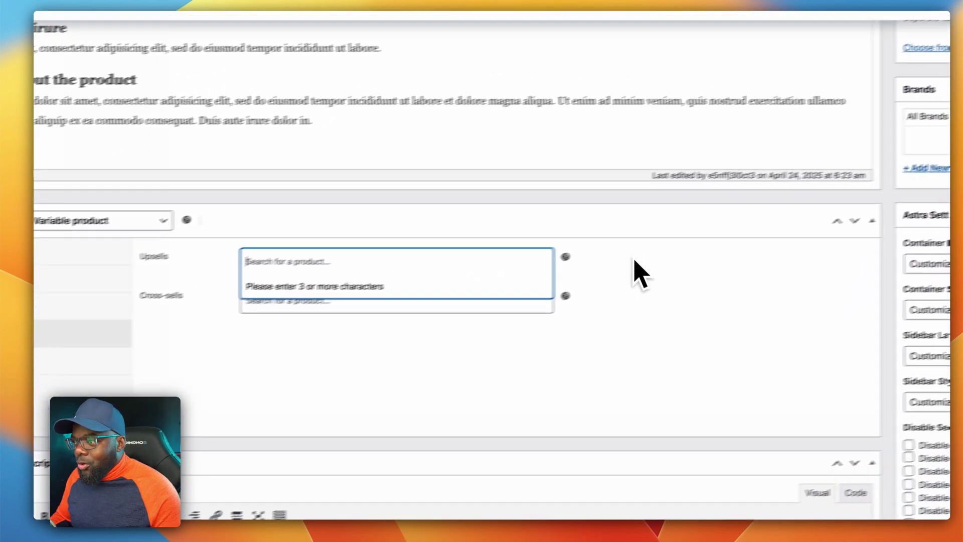
left_click(851, 218)
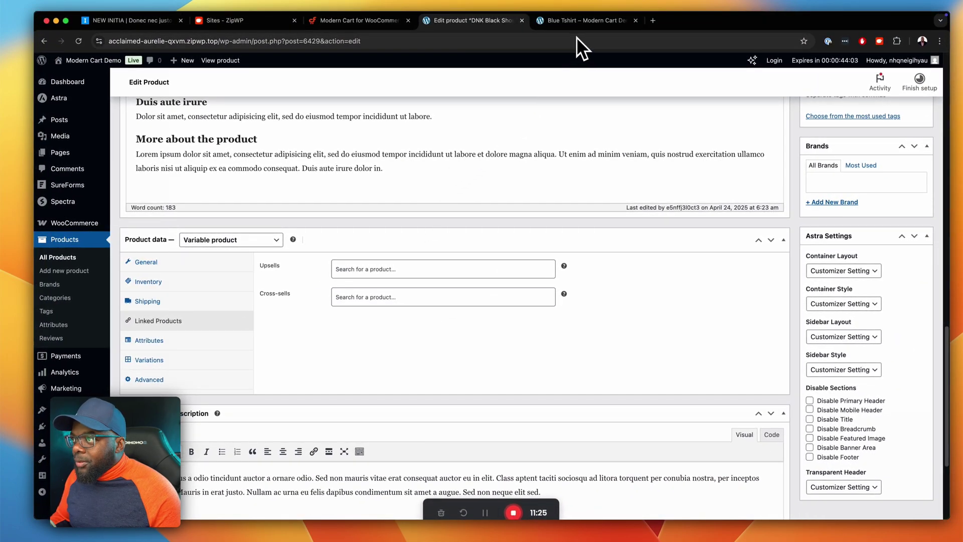
left_click(581, 20)
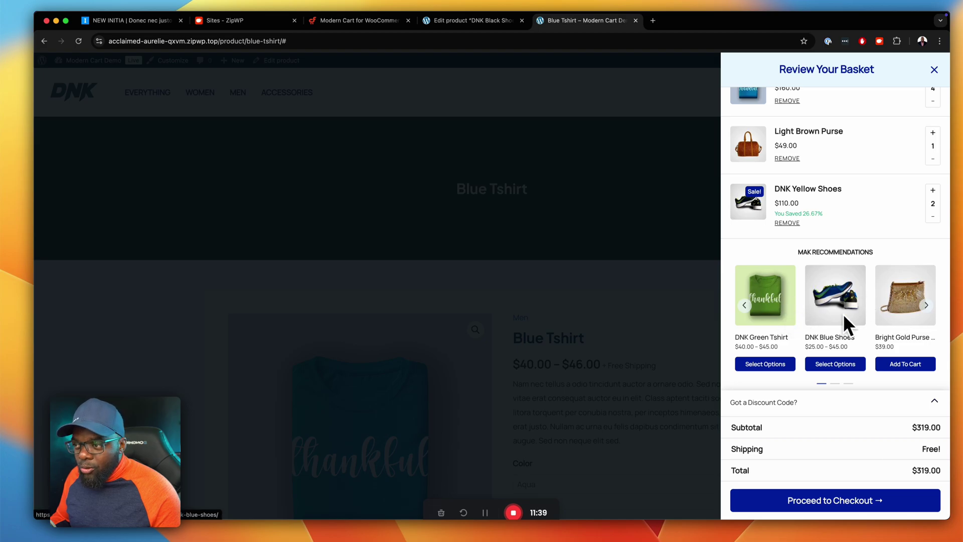
left_click(467, 20)
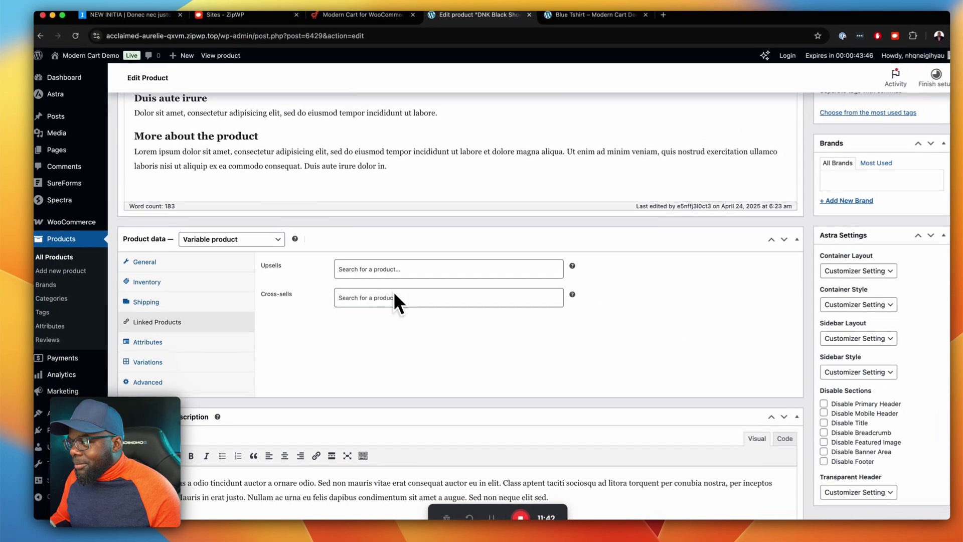
scroll(466, 316, "up", 10)
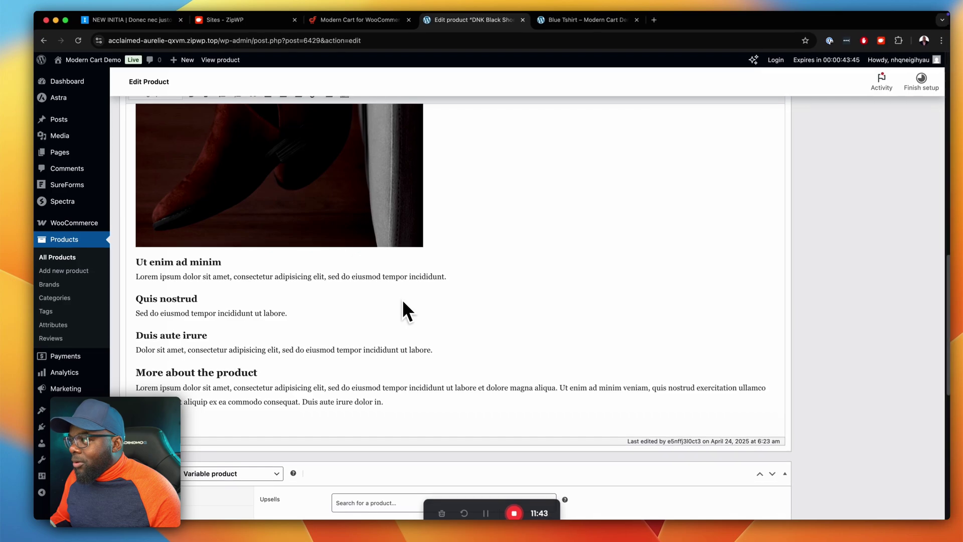
scroll(407, 311, "up", 10)
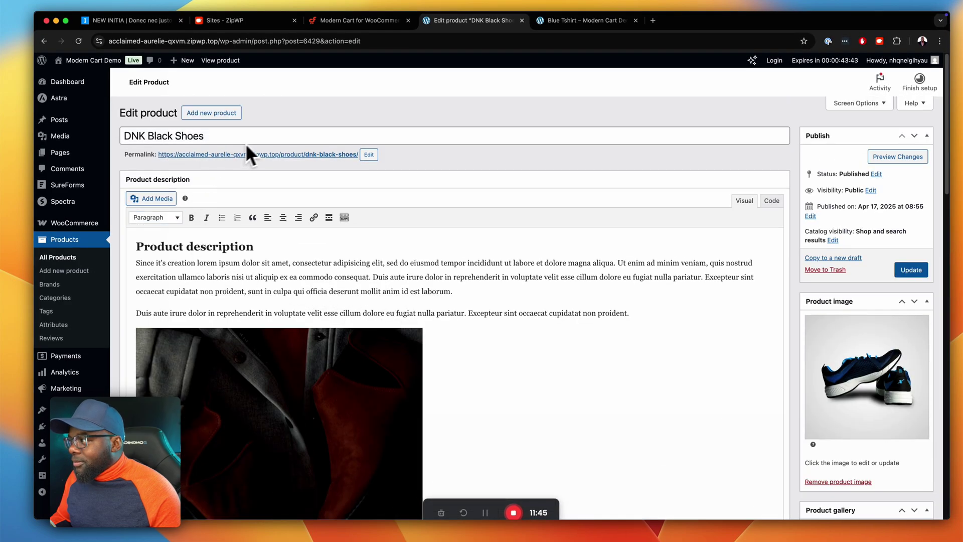